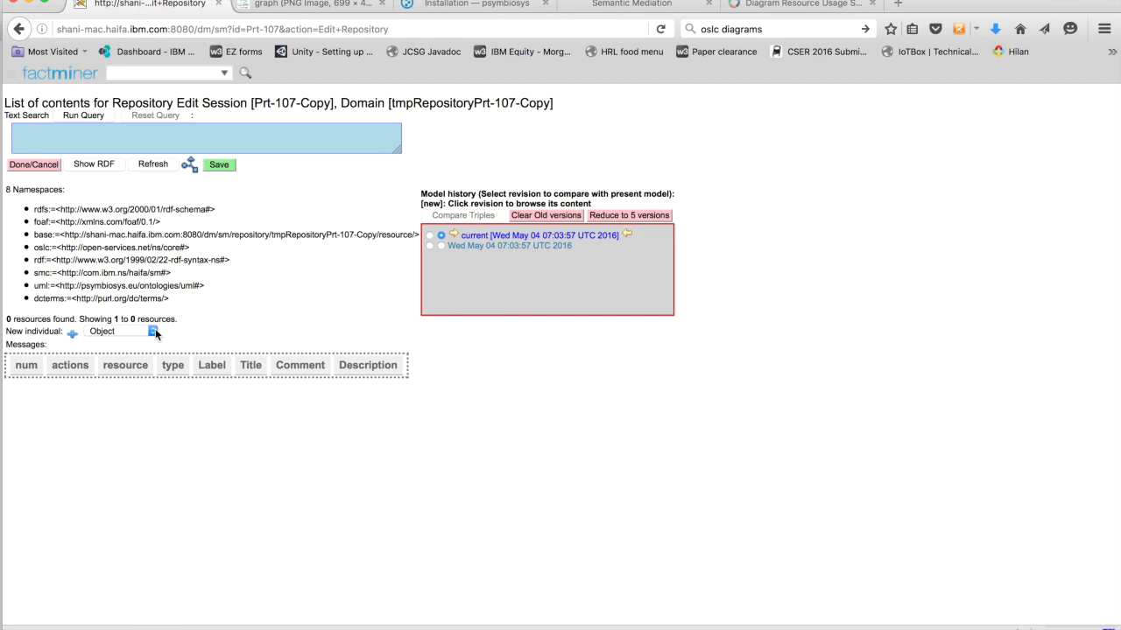
# - Create two new individuals of type Object in the repository
pyautogui.click(155, 333)
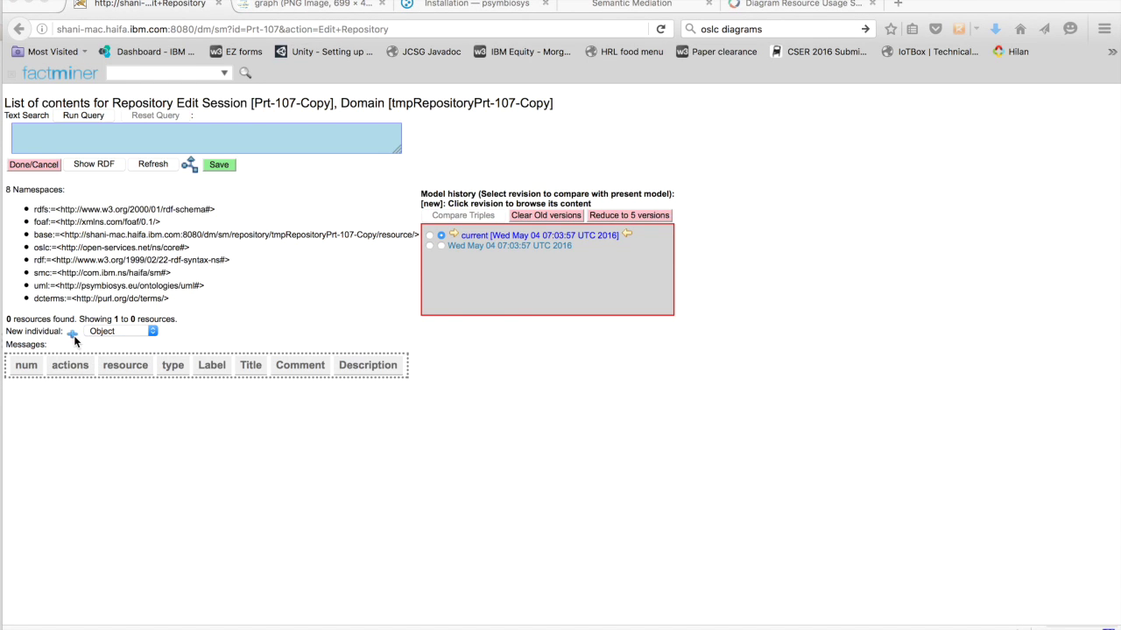
pyautogui.click(75, 342)
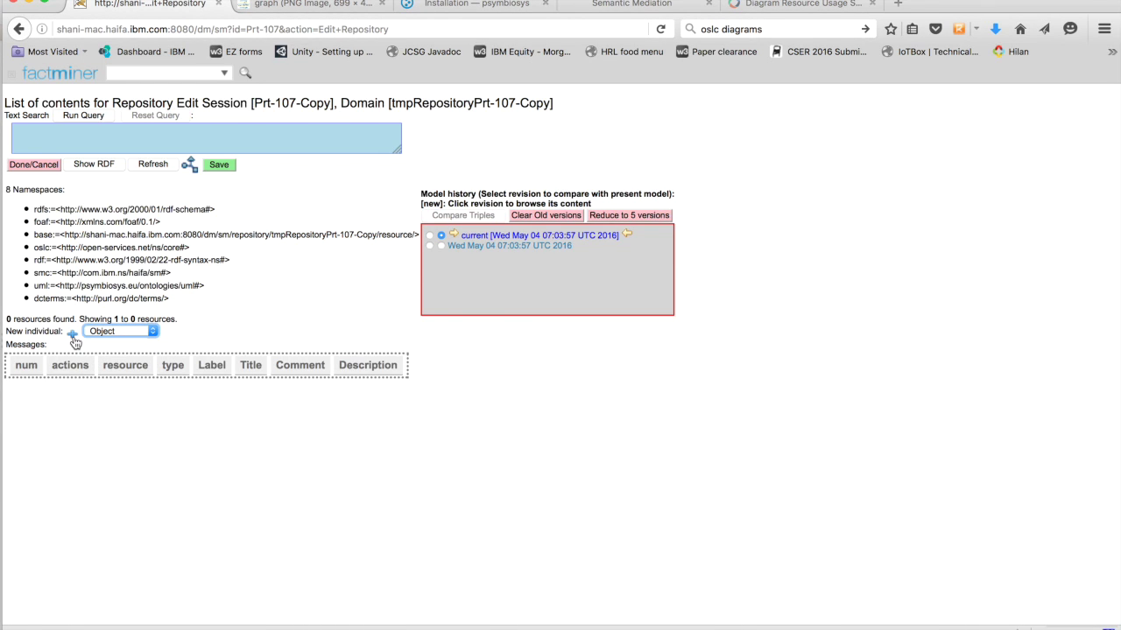
pyautogui.click(74, 337)
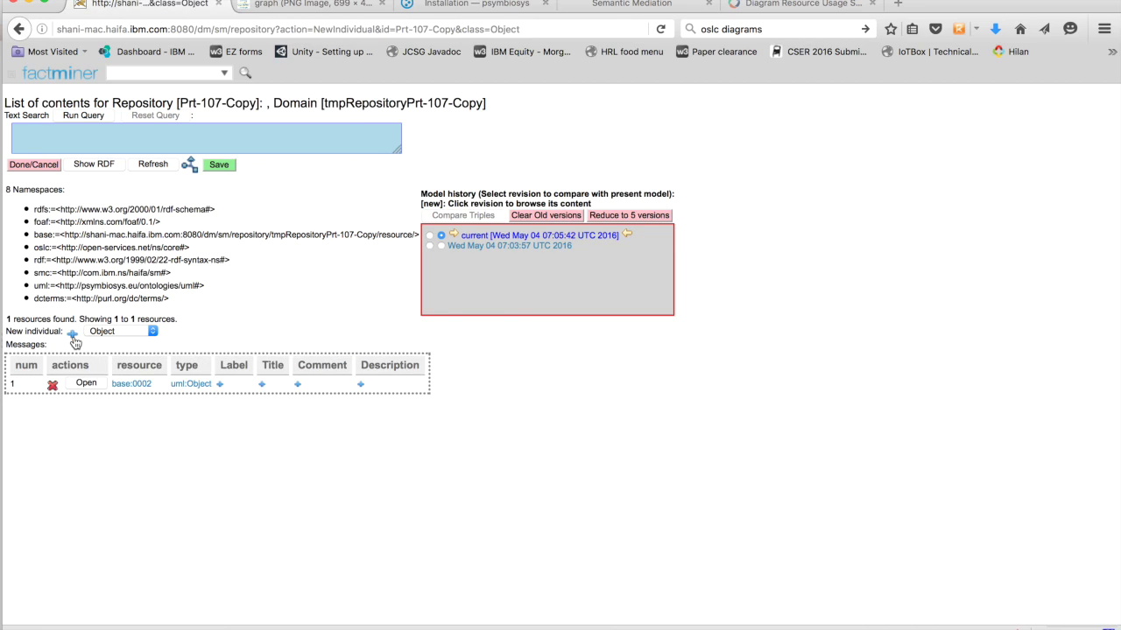
pyautogui.click(73, 337)
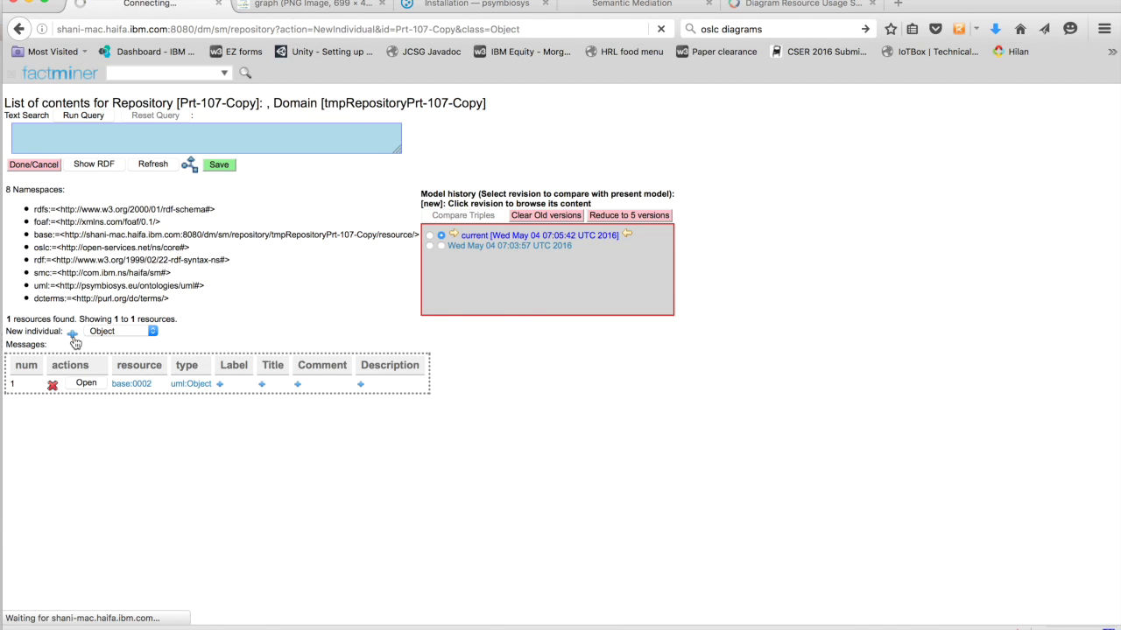
# - Create two new individuals of type Class in the repository
pyautogui.click(154, 332)
pyautogui.click(119, 359)
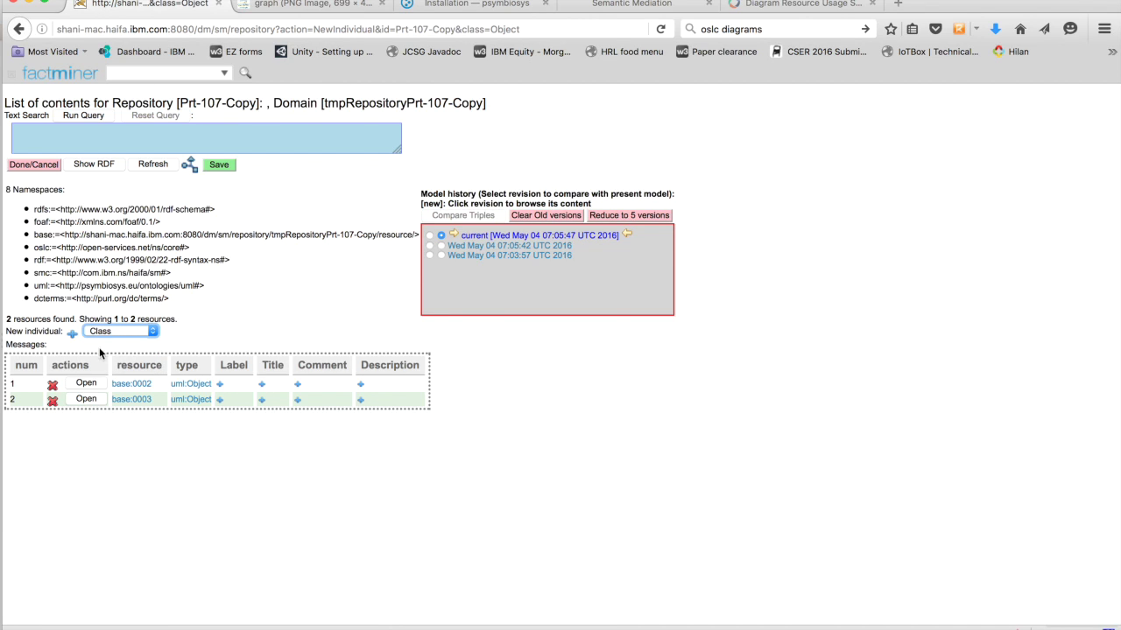
pyautogui.click(74, 335)
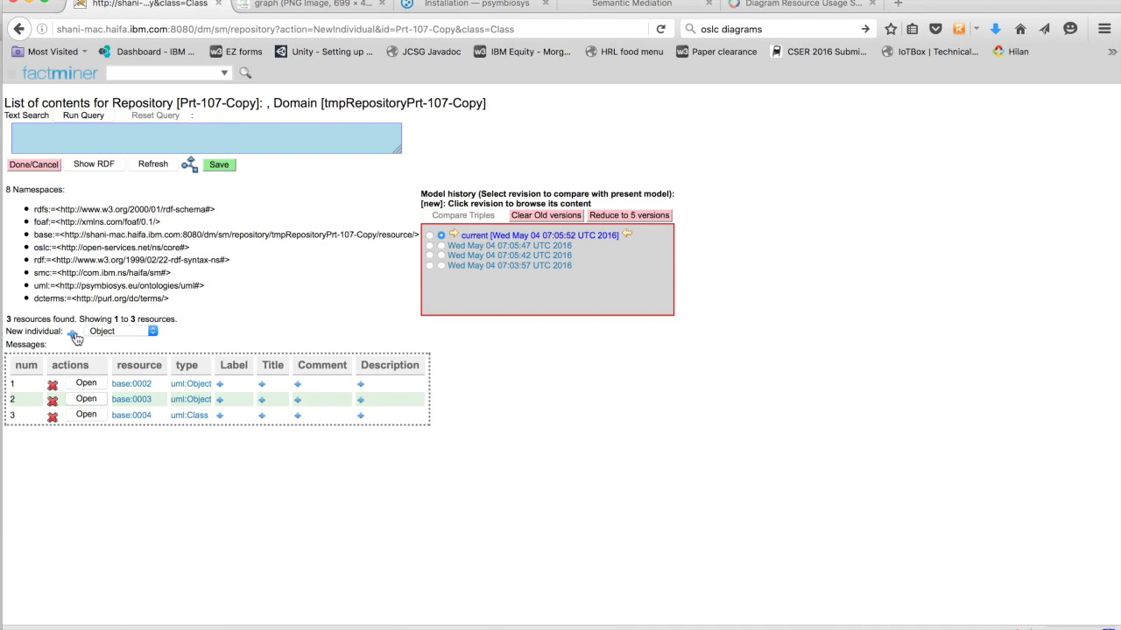
pyautogui.click(154, 332)
pyautogui.click(110, 361)
pyautogui.click(73, 336)
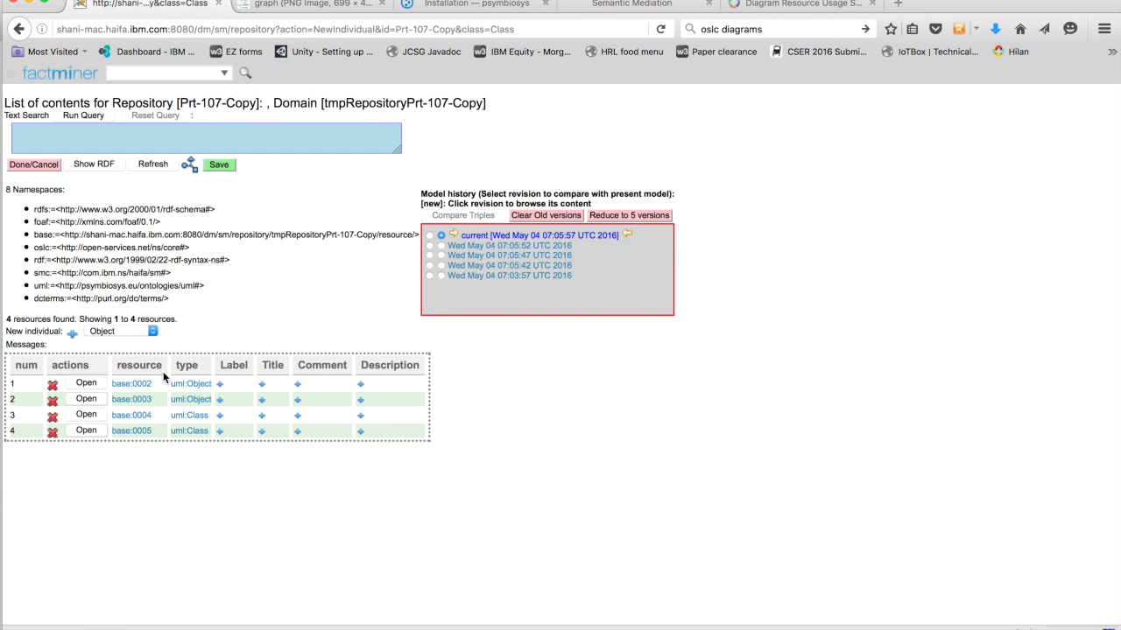
# - Give the first Object resource, base:0002, the title "aA" and the description "instance of clas A"
pyautogui.click(262, 386)
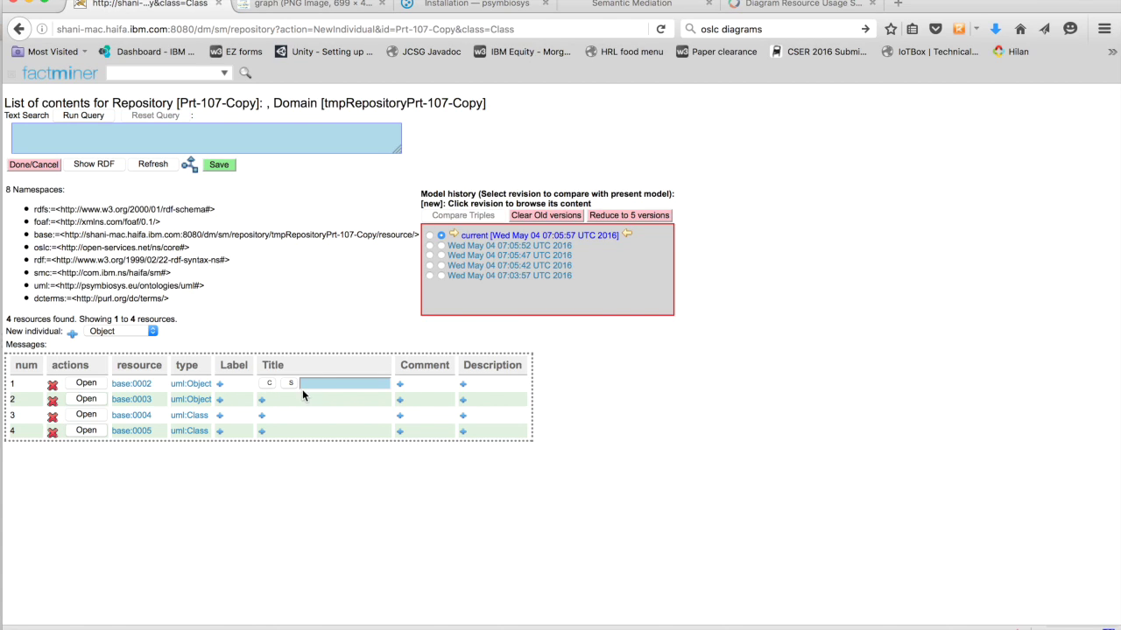
pyautogui.write('aA')
pyautogui.click(291, 386)
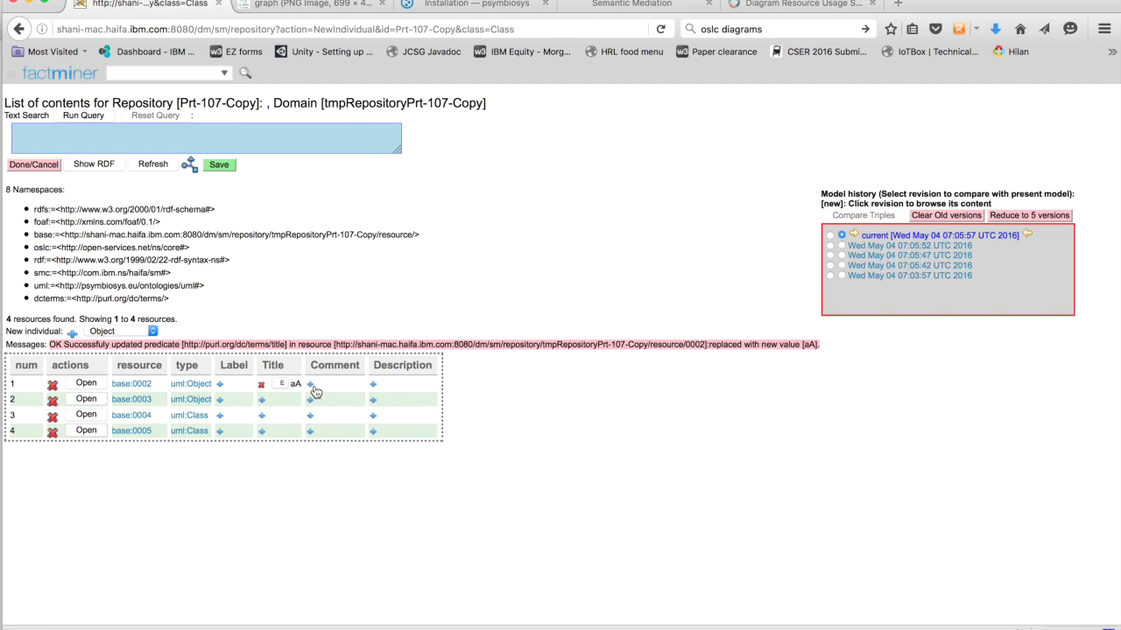
pyautogui.click(373, 386)
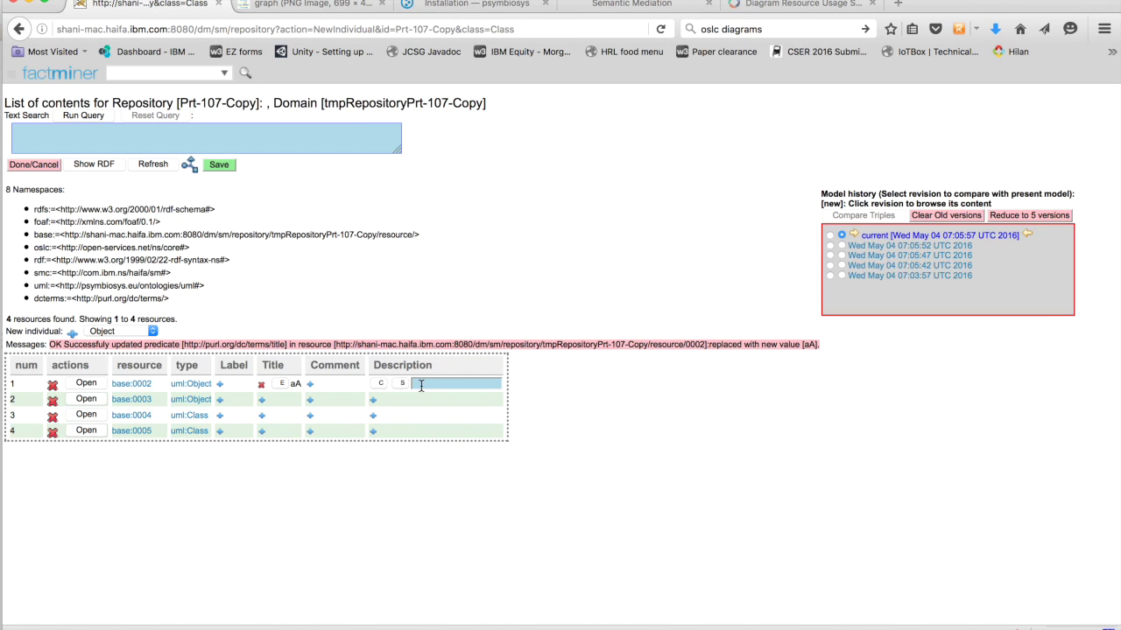
pyautogui.write('instance of clas A')
pyautogui.click(400, 383)
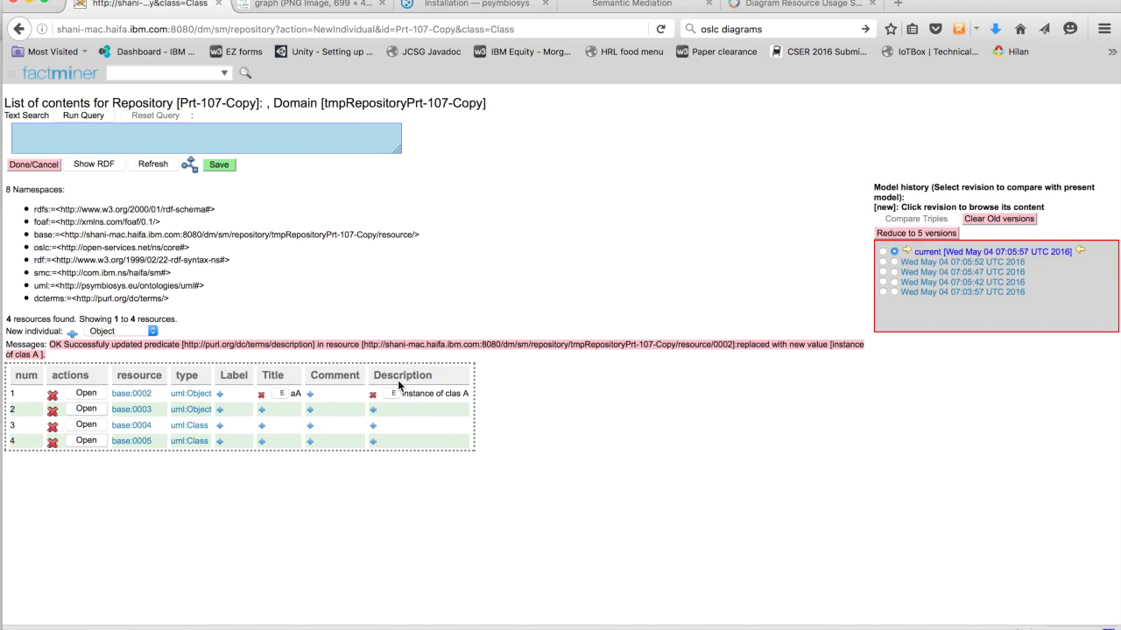
# - Give the first Class resource, base:0004, the title "A" and the description "class A in the example"
pyautogui.click(262, 426)
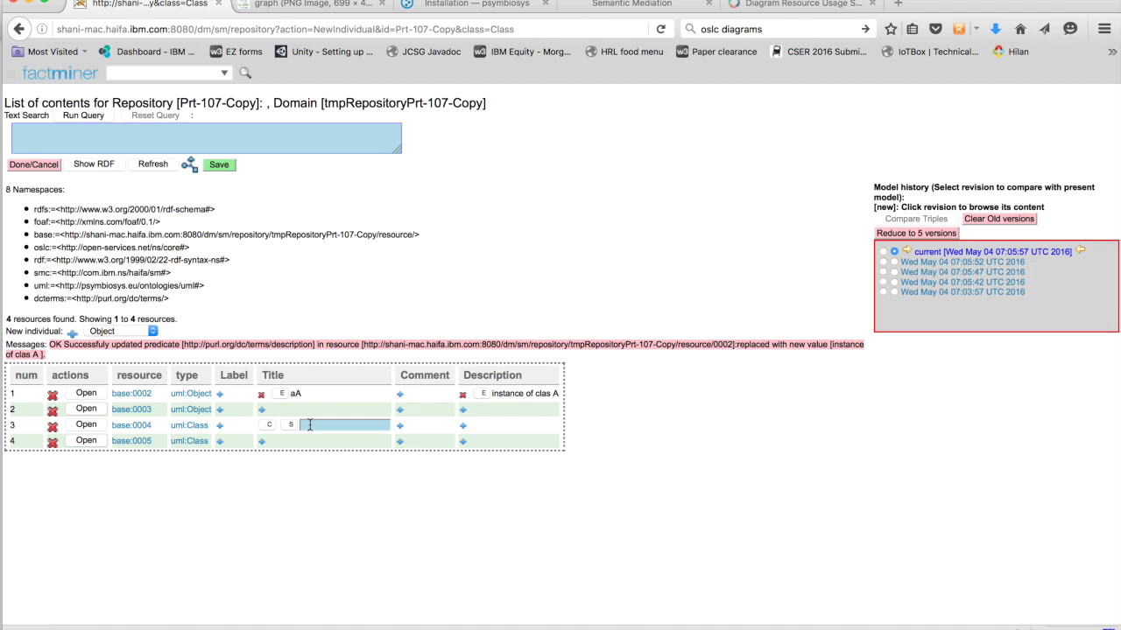
pyautogui.write('A')
pyautogui.click(290, 424)
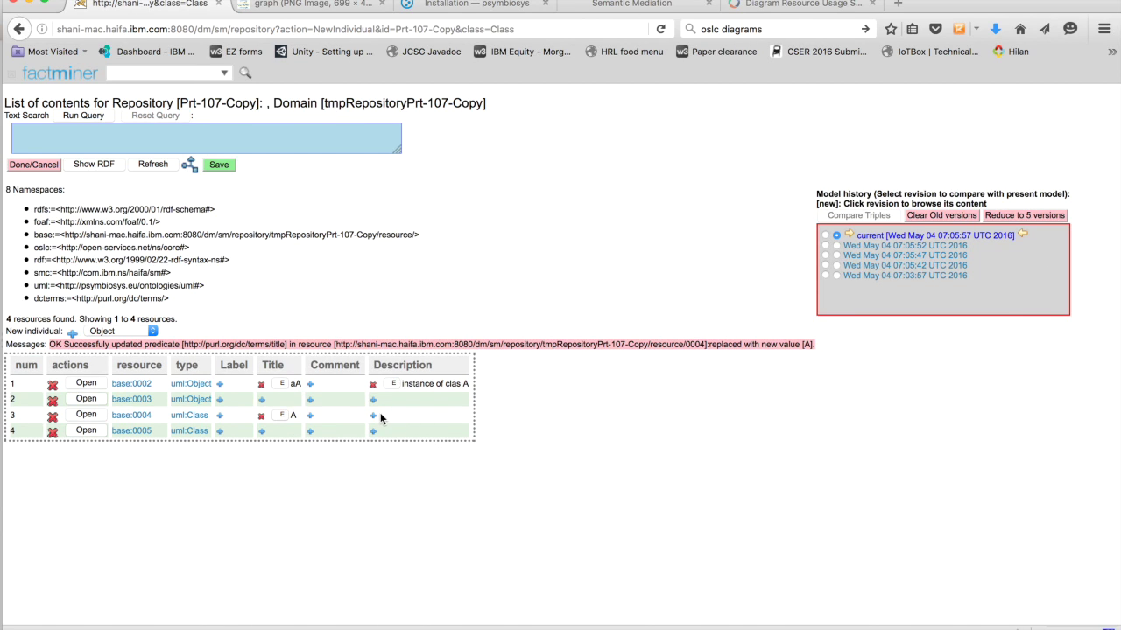
pyautogui.click(373, 415)
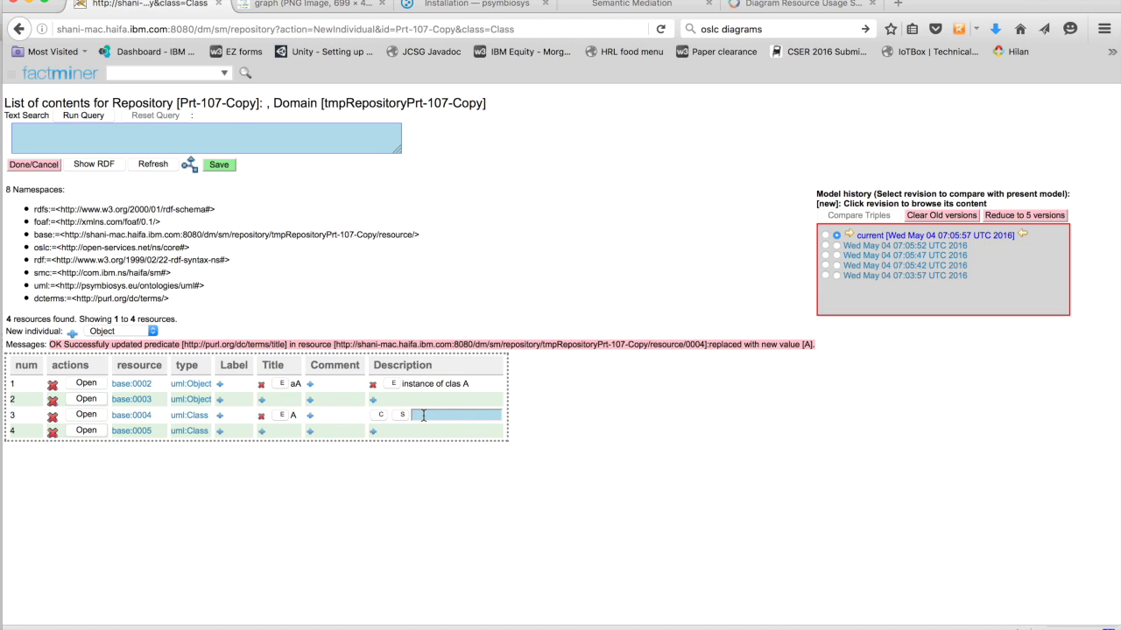
pyautogui.write('class A in the example')
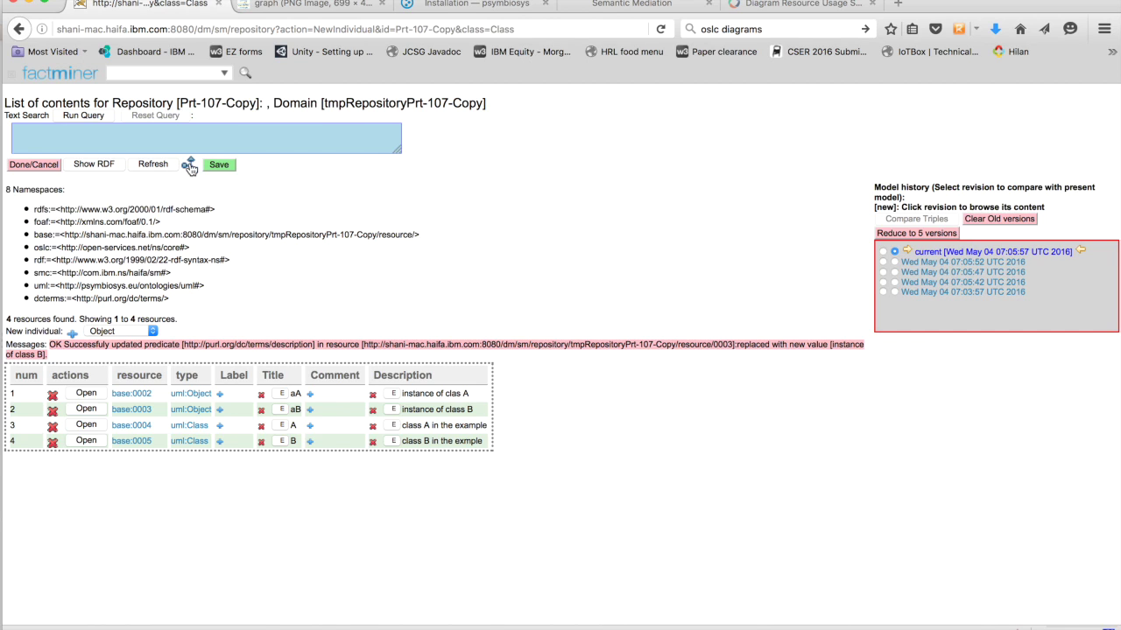
# - View the graph of the repository's resources and return to the contents list
pyautogui.click(189, 165)
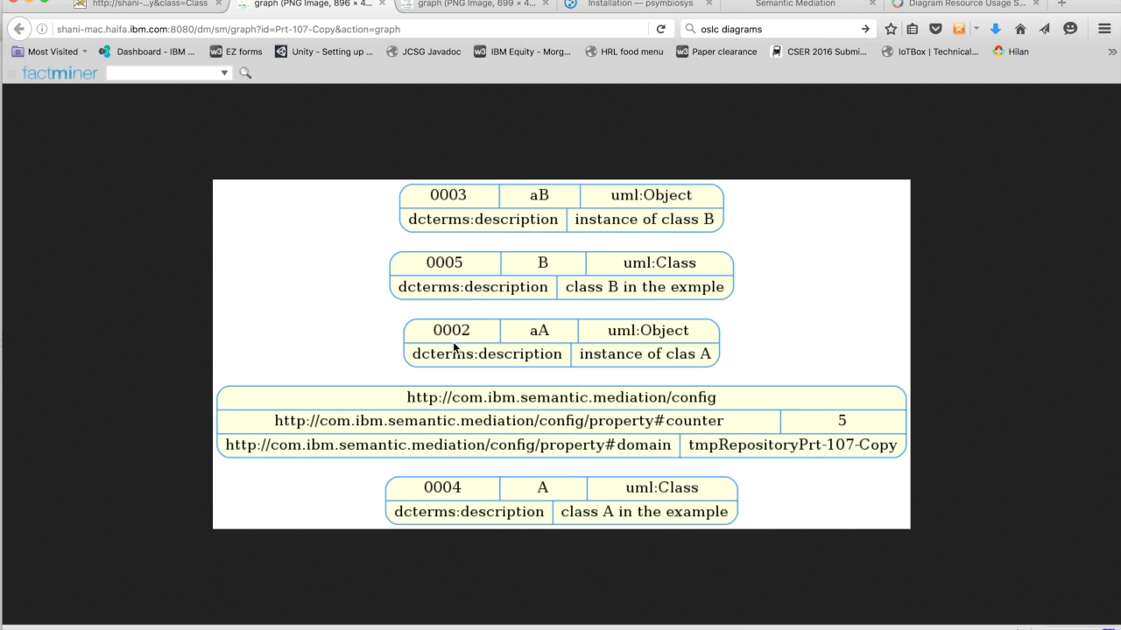
pyautogui.click(165, 7)
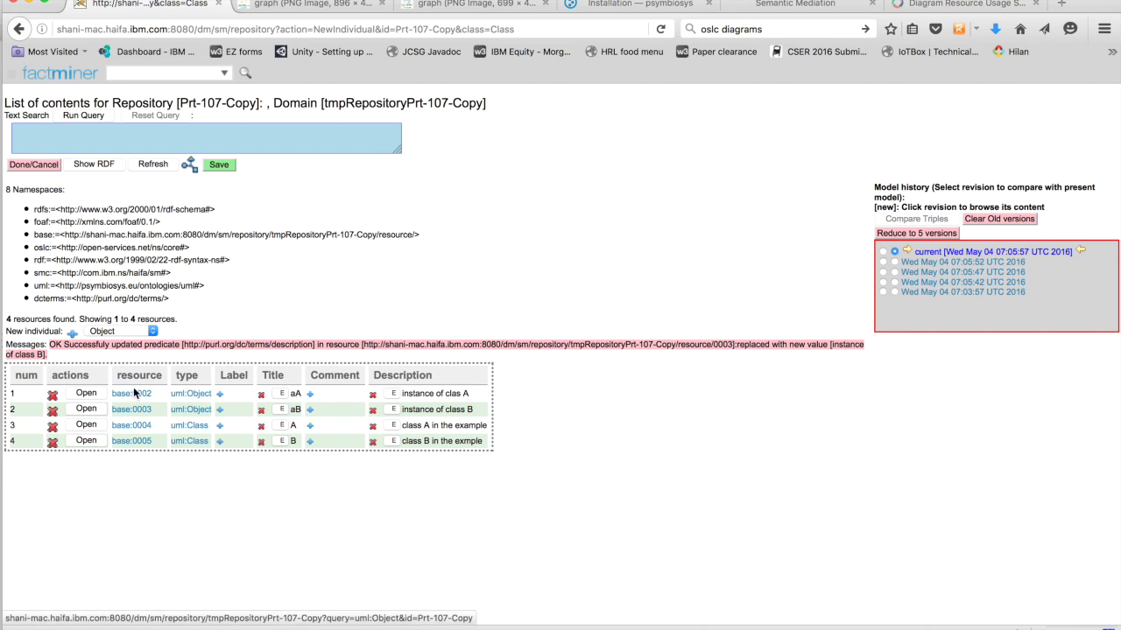
# - Delete the resource base:0002 and reload the graph to check how it is drawn
pyautogui.click(54, 397)
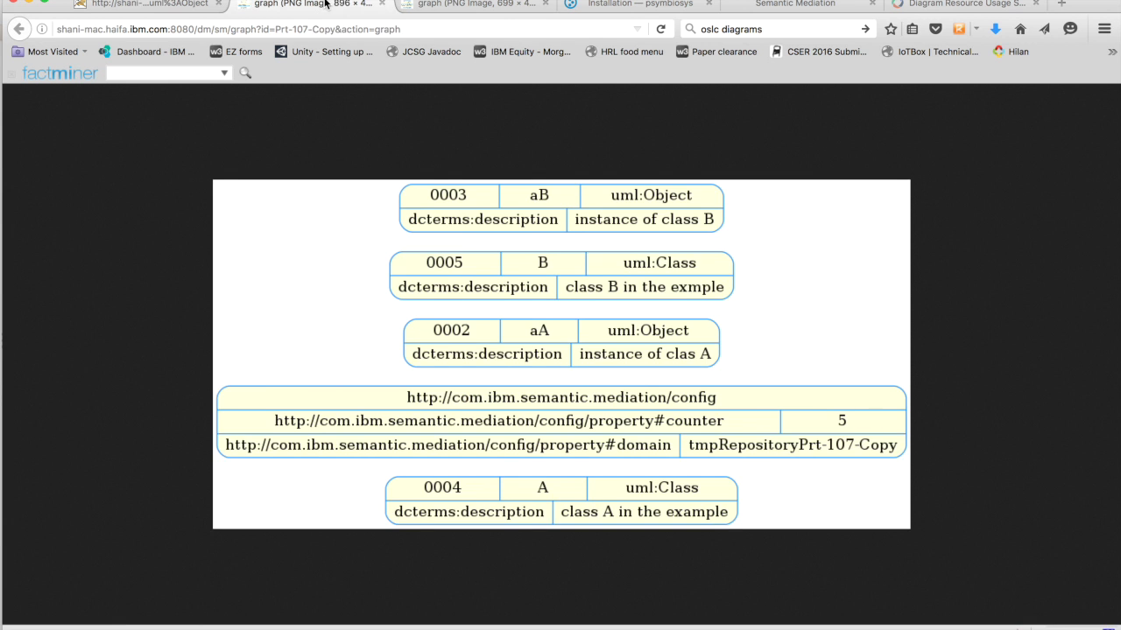
pyautogui.click(306, 4)
pyautogui.click(660, 32)
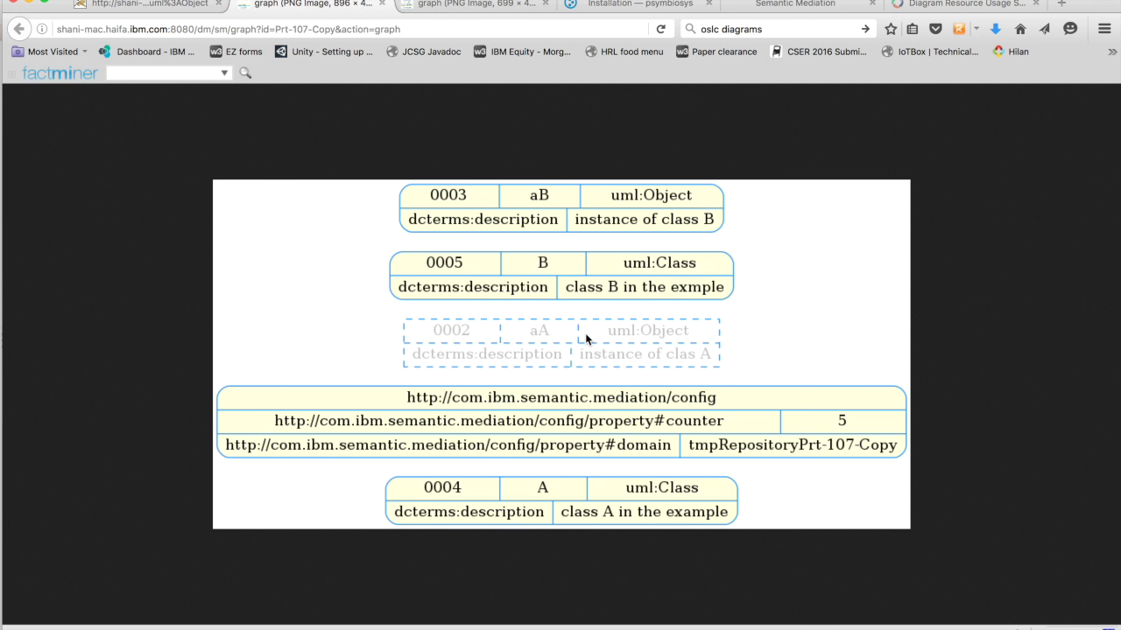
pyautogui.click(198, 6)
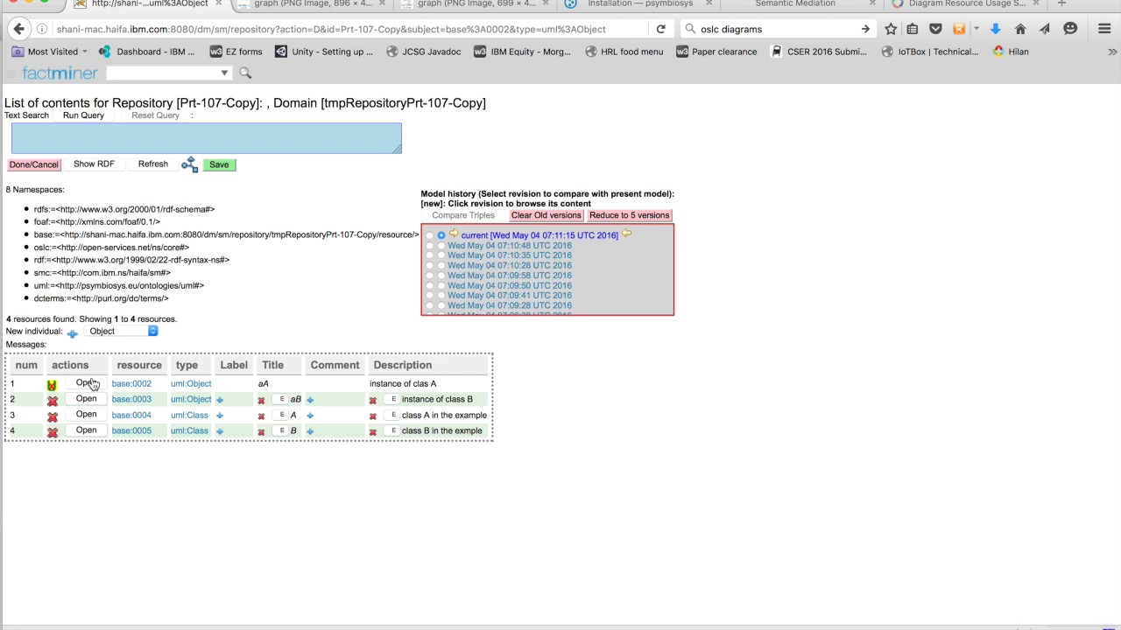
# - Restore the deleted resource base:0002 and reload the graph to check it again
pyautogui.click(51, 387)
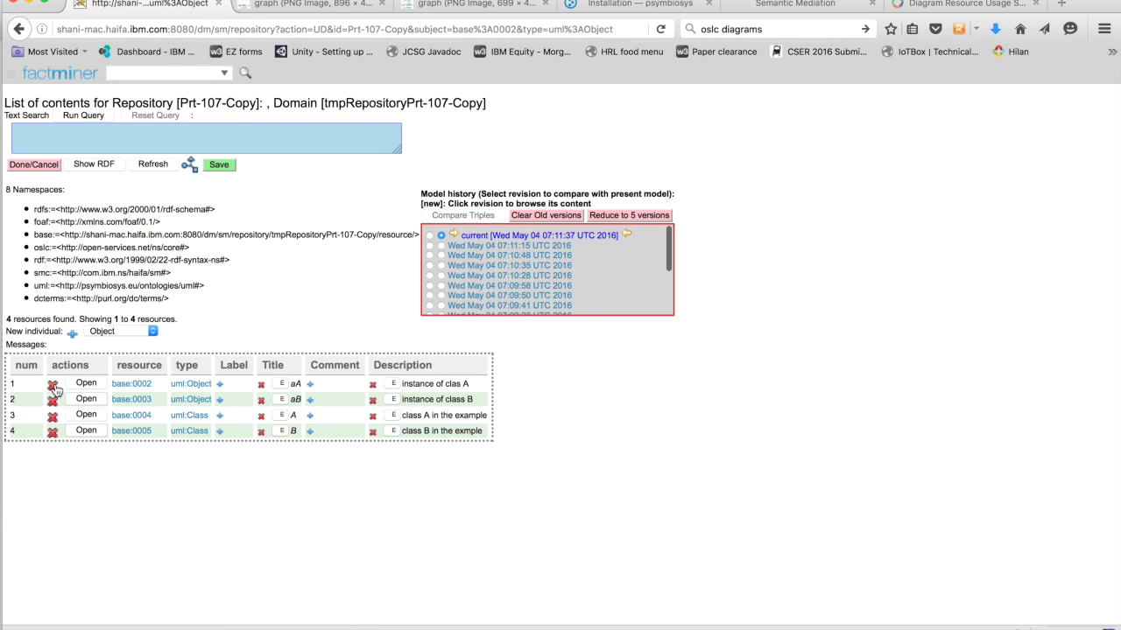
pyautogui.click(311, 5)
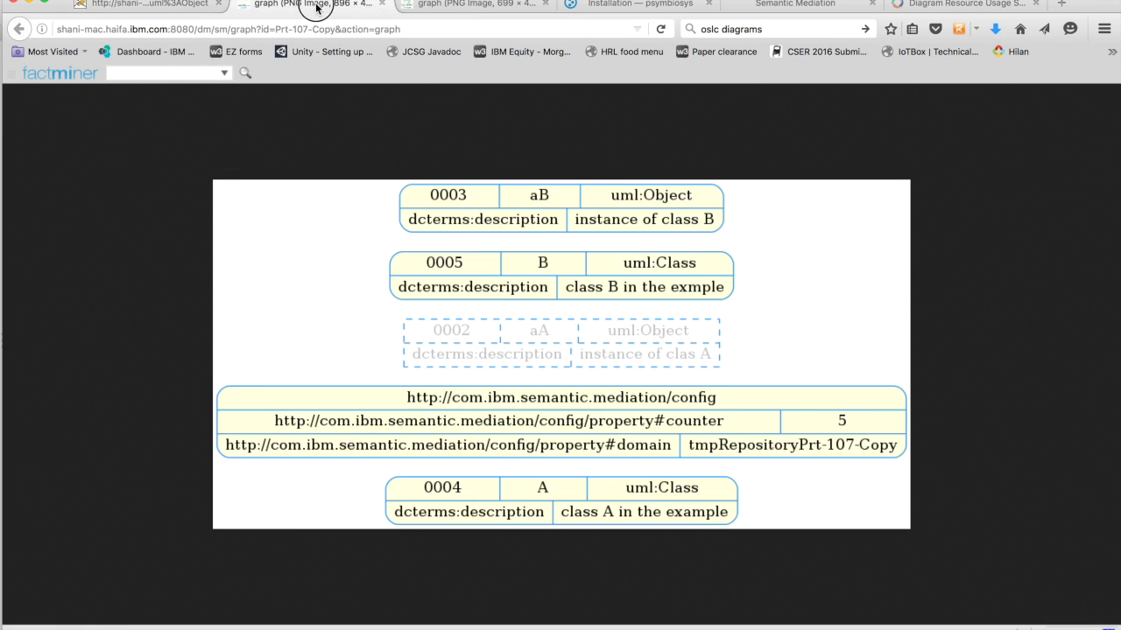
pyautogui.click(661, 29)
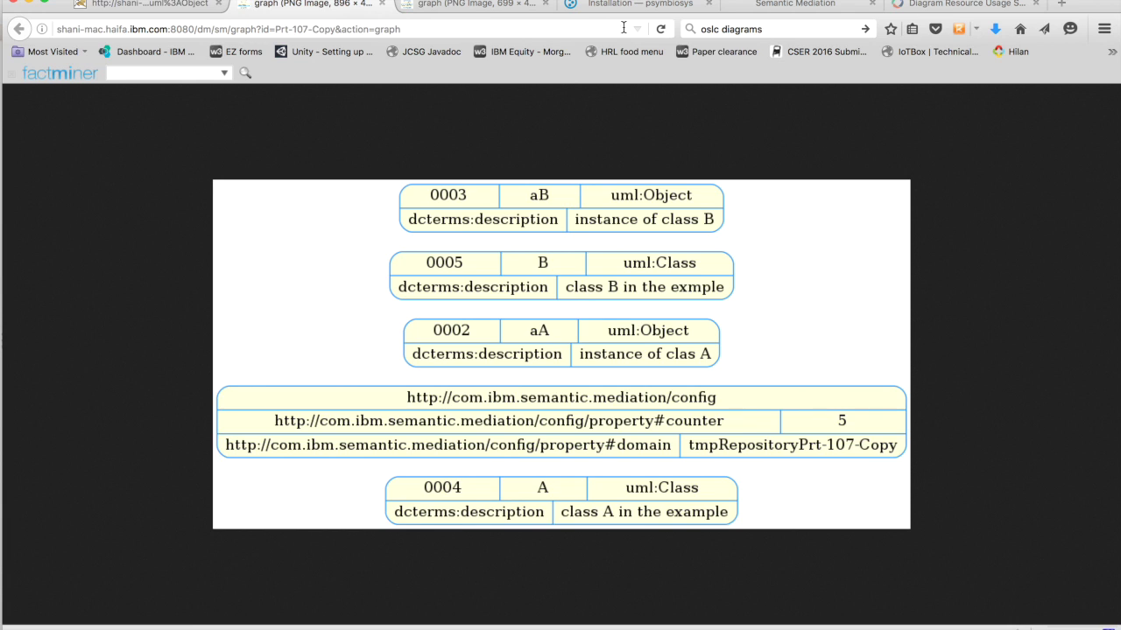
pyautogui.click(156, 5)
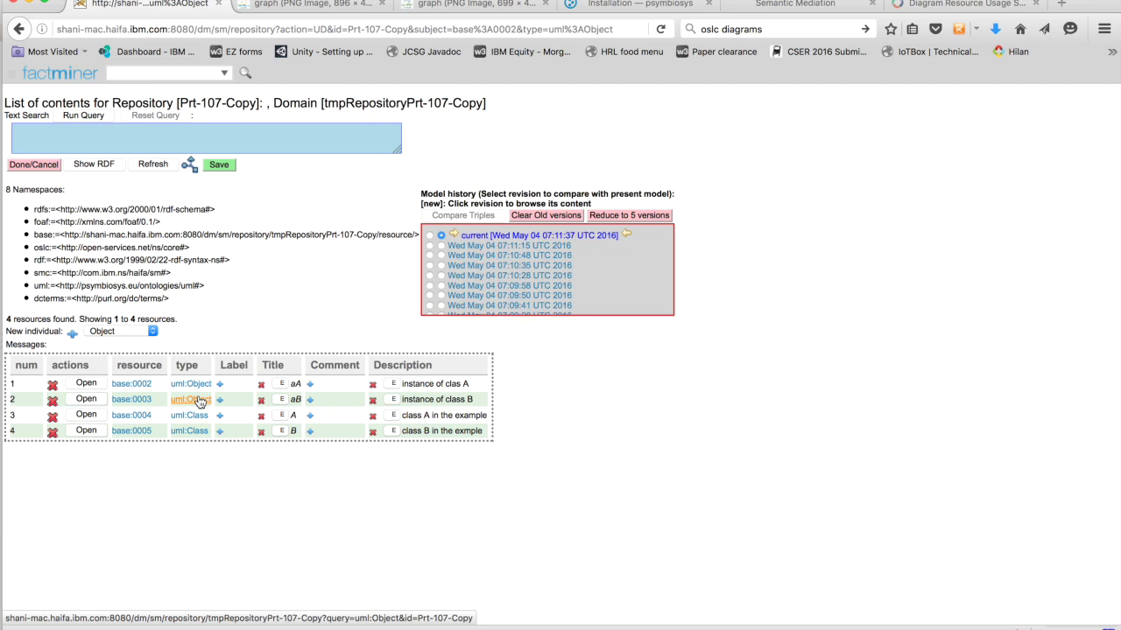
# - Save the repository edit session and close the tool's contents list
pyautogui.click(218, 165)
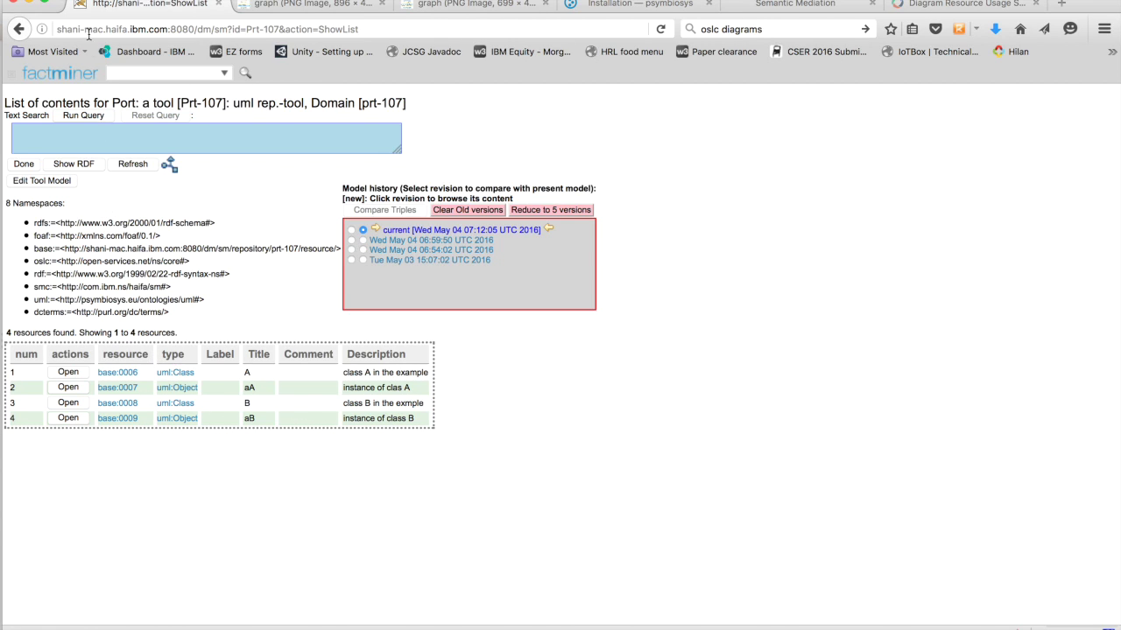
pyautogui.click(26, 166)
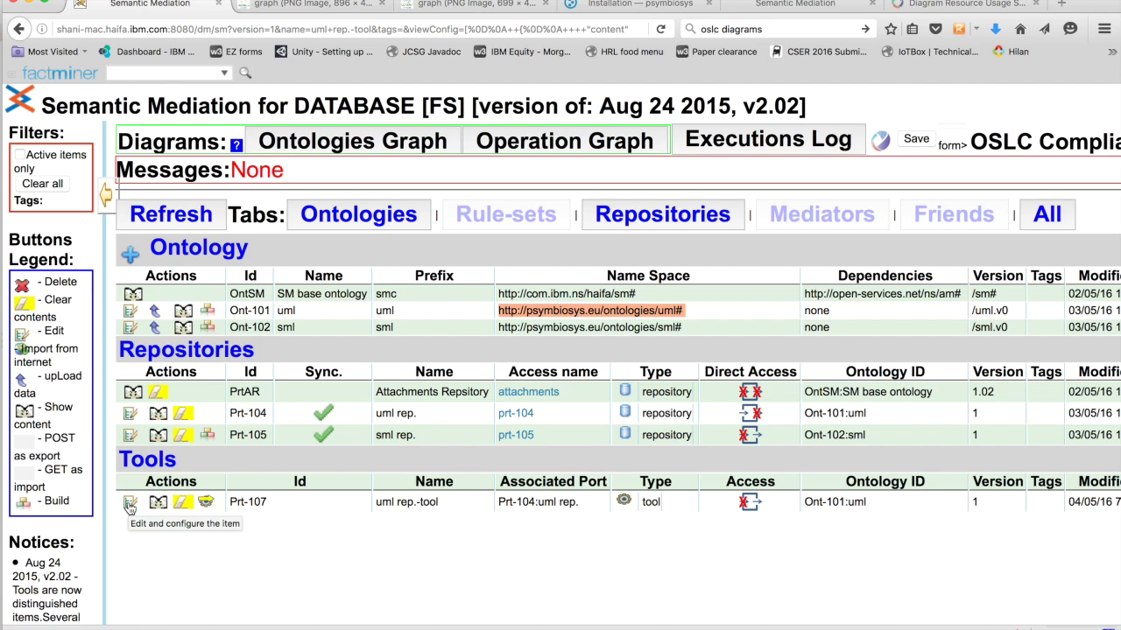
# - Customize the view configuration of tool Prt-107 by removing the rdf-schema comment and label predicates
pyautogui.click(130, 506)
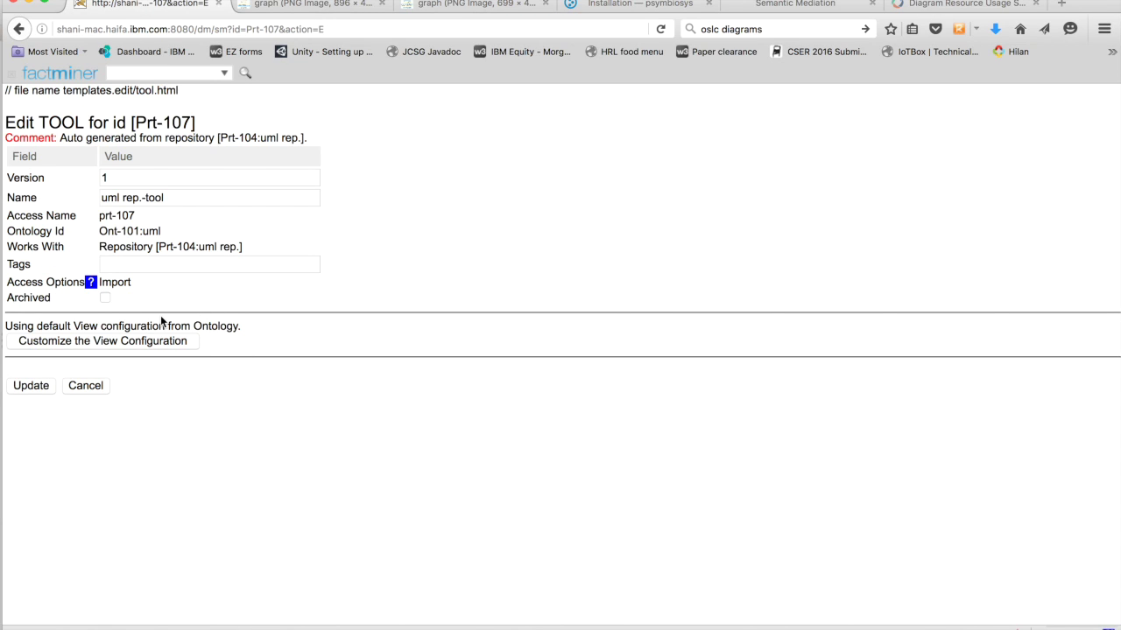
pyautogui.click(90, 343)
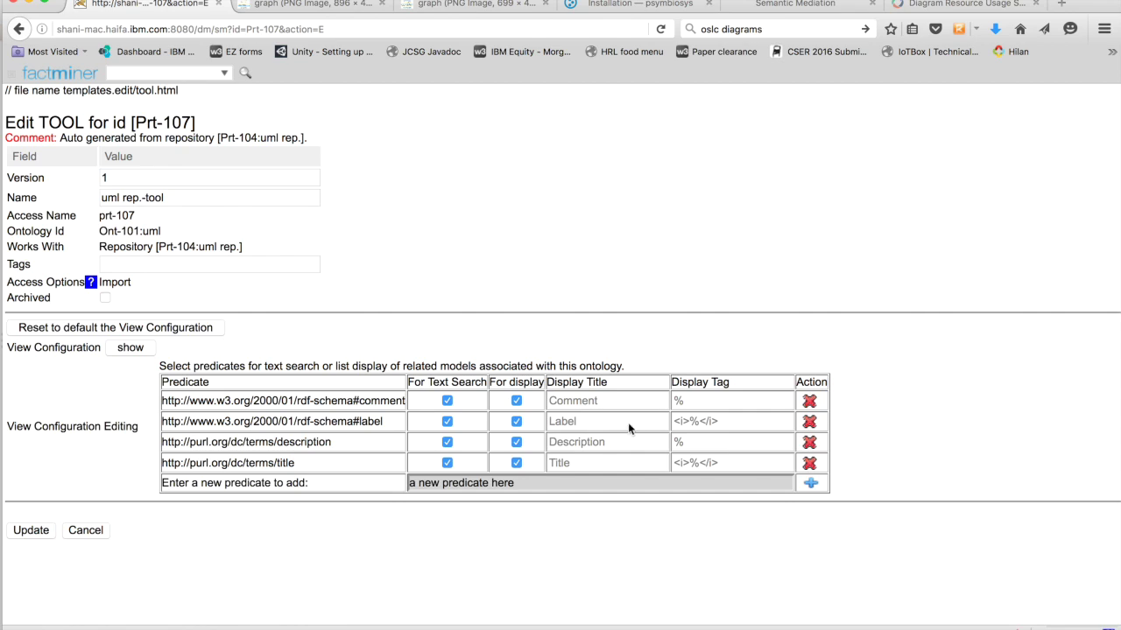
pyautogui.click(809, 401)
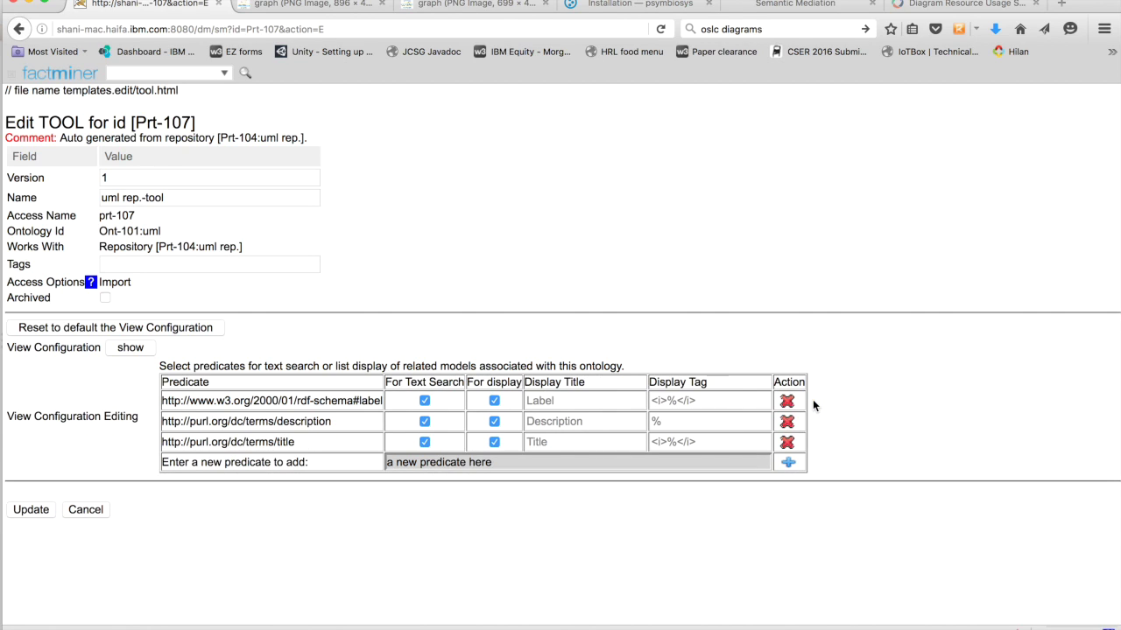
pyautogui.click(809, 401)
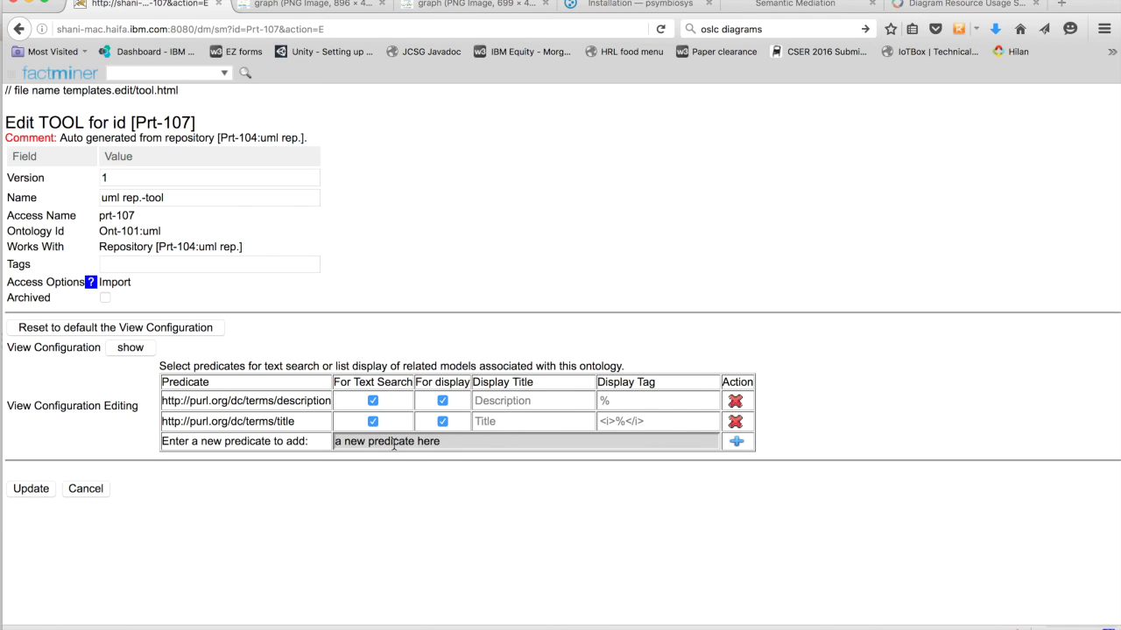
pyautogui.moveTo(451, 443); pyautogui.dragTo(322, 435)
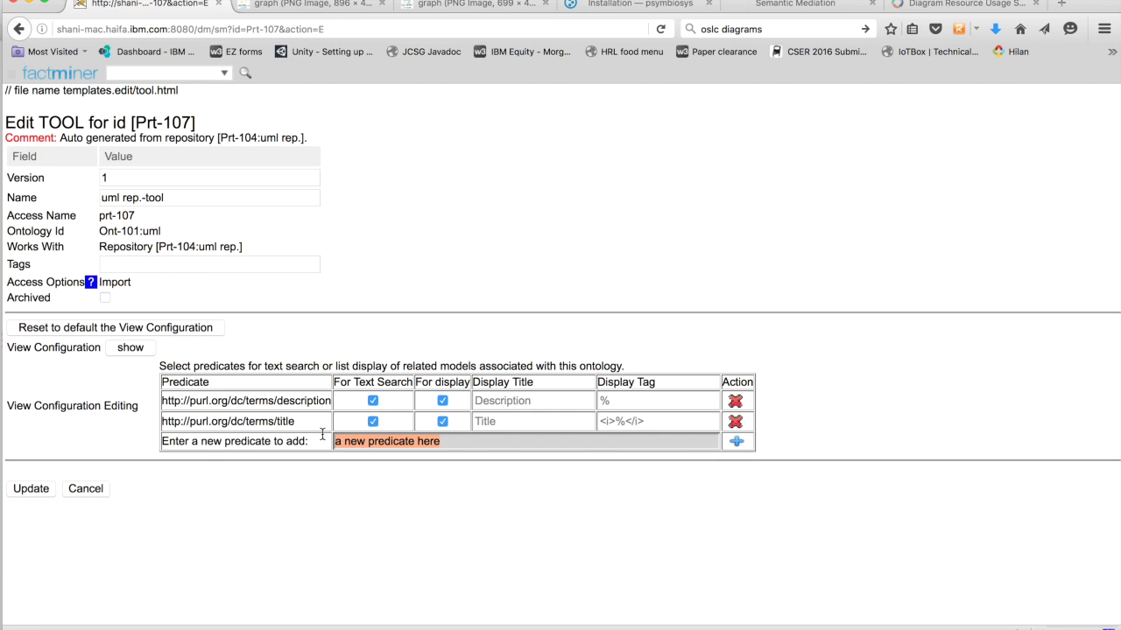
pyautogui.write('http://psymbiosys.eu/ontologies/uml#')
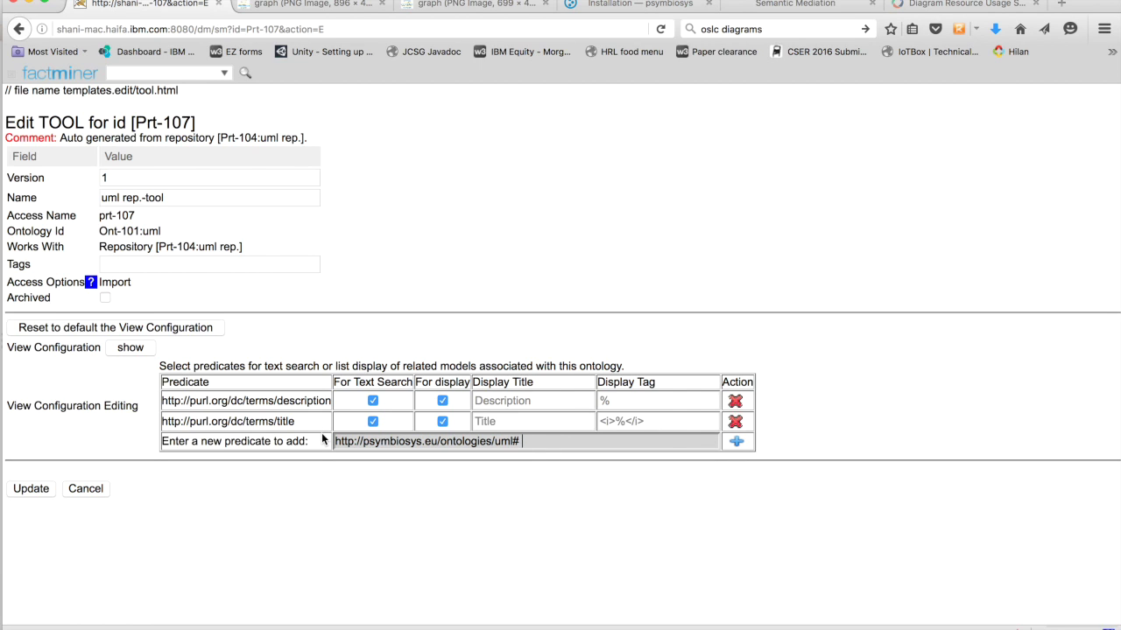
pyautogui.write('hasClass')
pyautogui.click(734, 444)
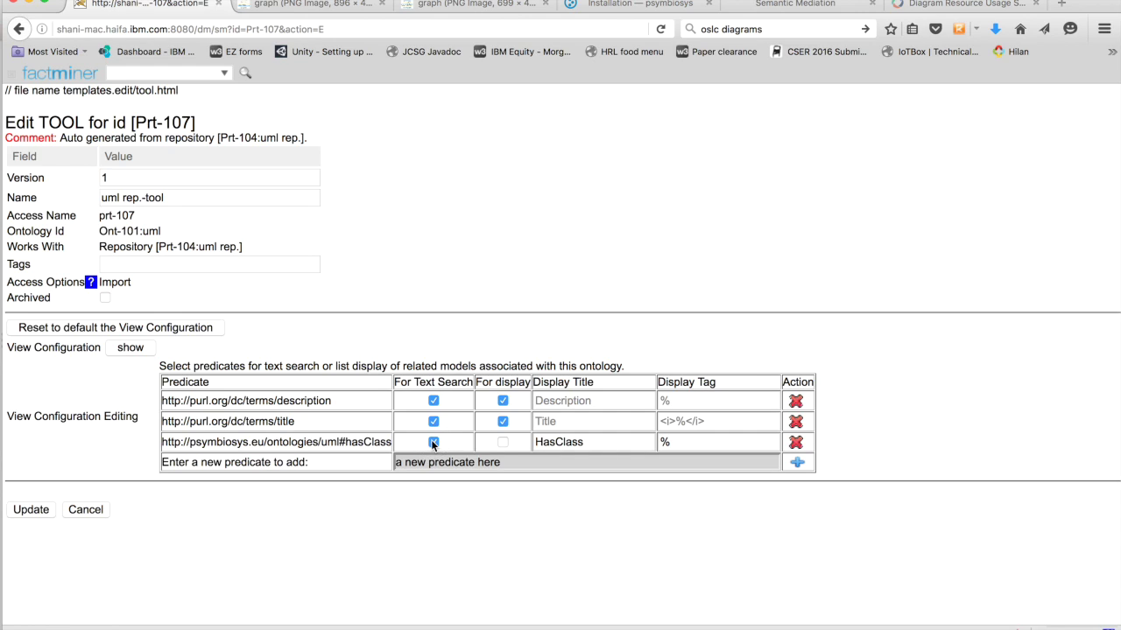
pyautogui.click(503, 443)
pyautogui.moveTo(513, 464); pyautogui.dragTo(354, 461)
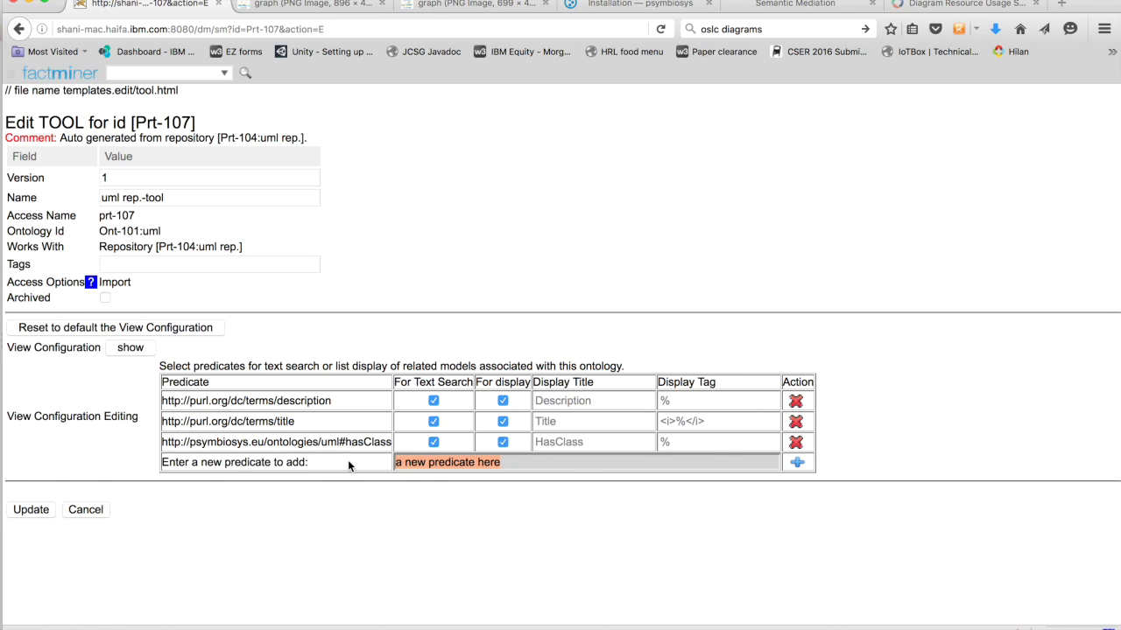
pyautogui.write('http://psymbiosys.eu/ontologies/uml#')
pyautogui.write('ha')
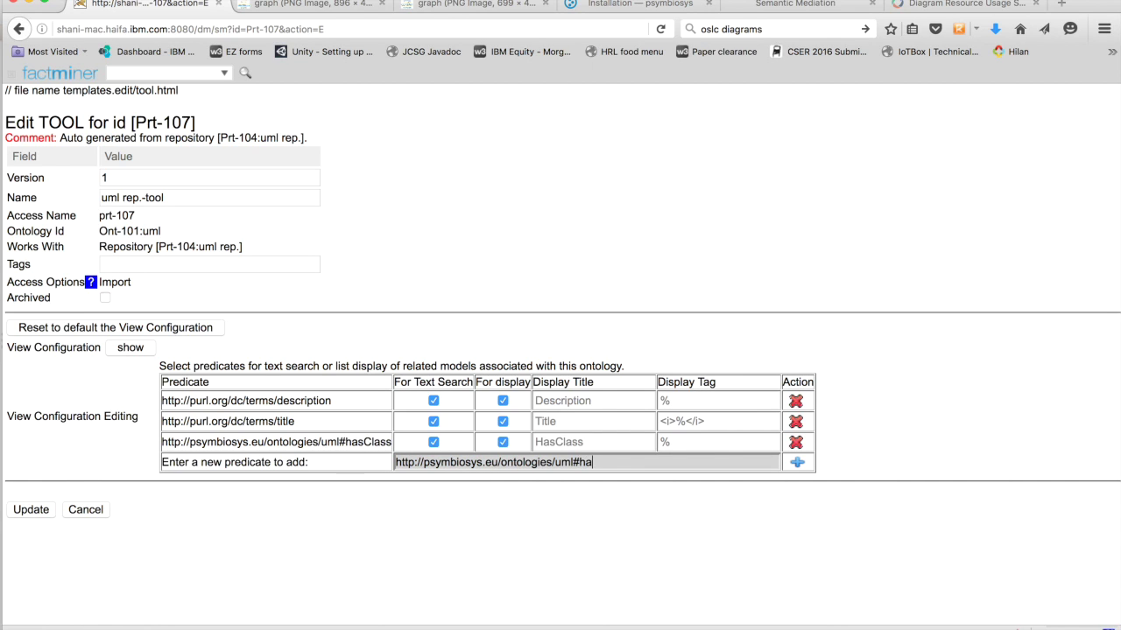
pyautogui.write('sObject')
pyautogui.click(797, 462)
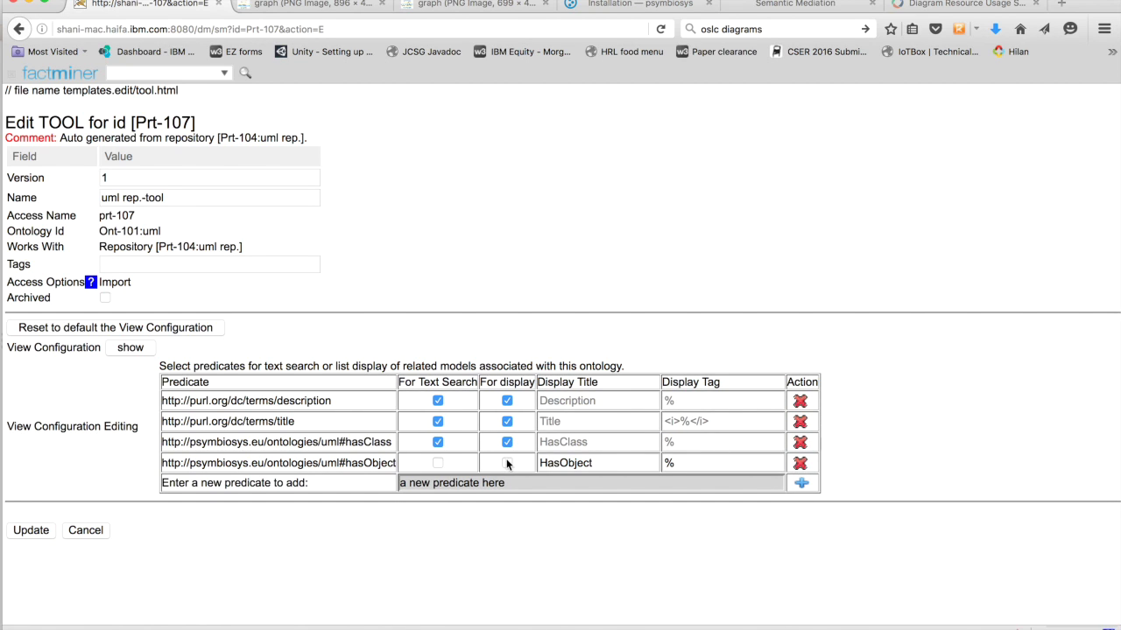
pyautogui.click(506, 462)
pyautogui.click(438, 464)
pyautogui.click(31, 530)
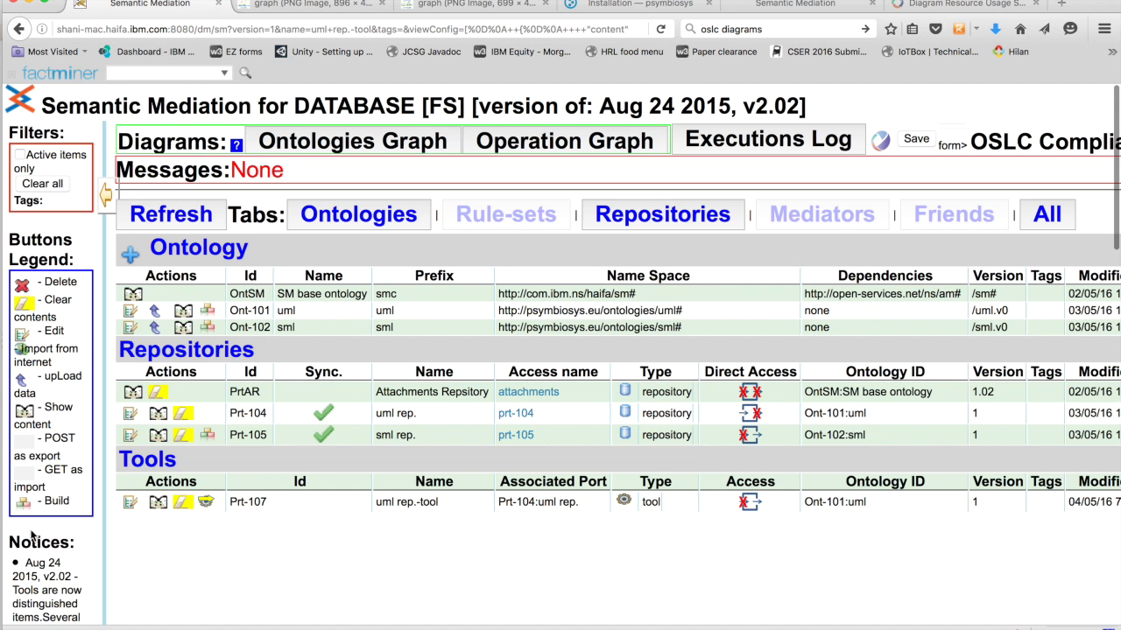
# - In the Prt-107 repository edit session, set HasClass of object aB to base:0002 and of object aA to base:0003
pyautogui.click(158, 504)
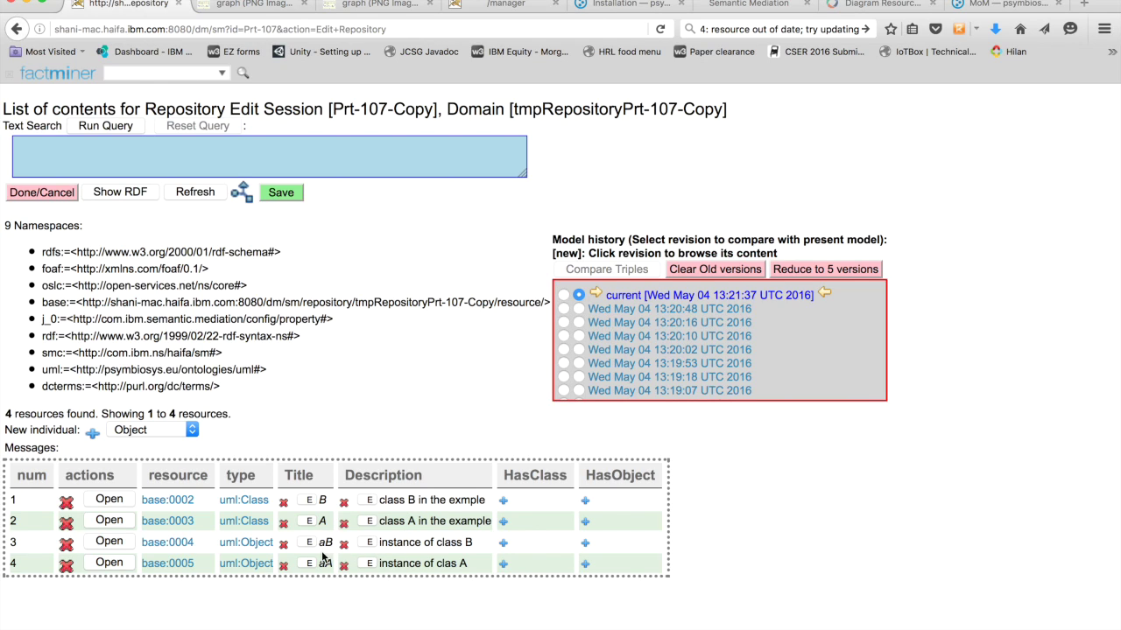
pyautogui.click(504, 545)
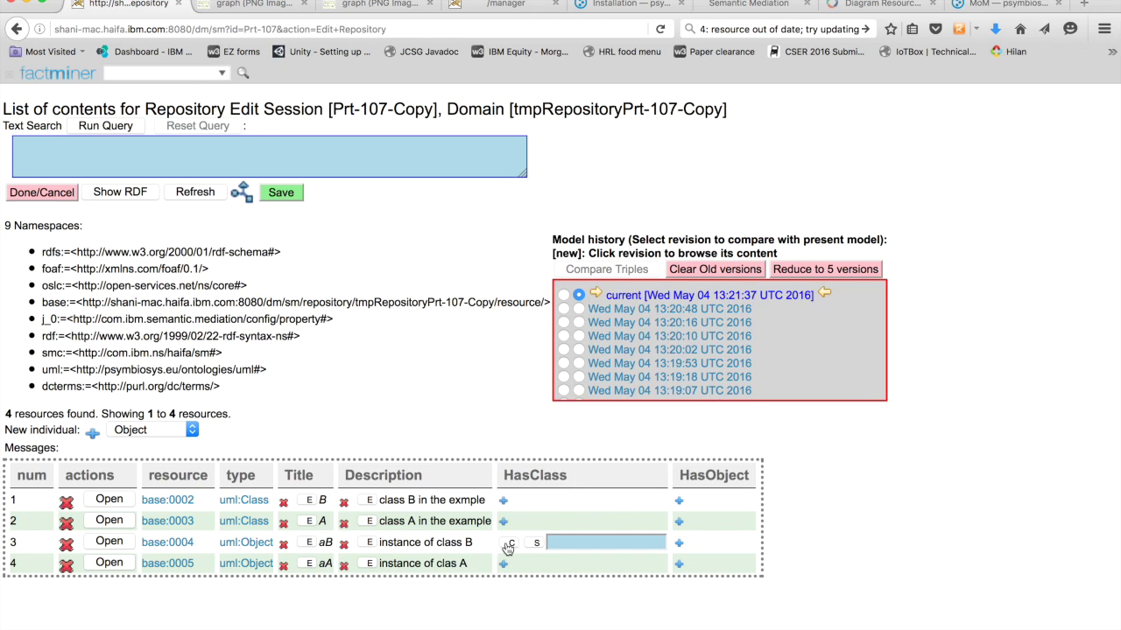
pyautogui.write('base:')
pyautogui.write('0002')
pyautogui.click(535, 542)
pyautogui.click(503, 579)
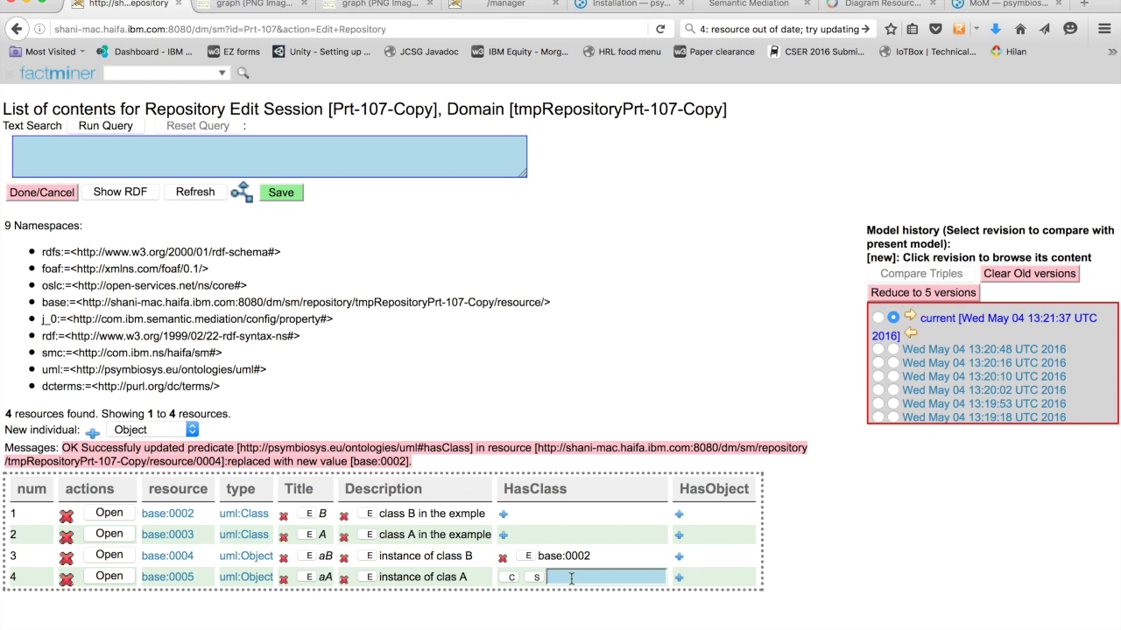
pyautogui.write('base:0003')
pyautogui.click(535, 578)
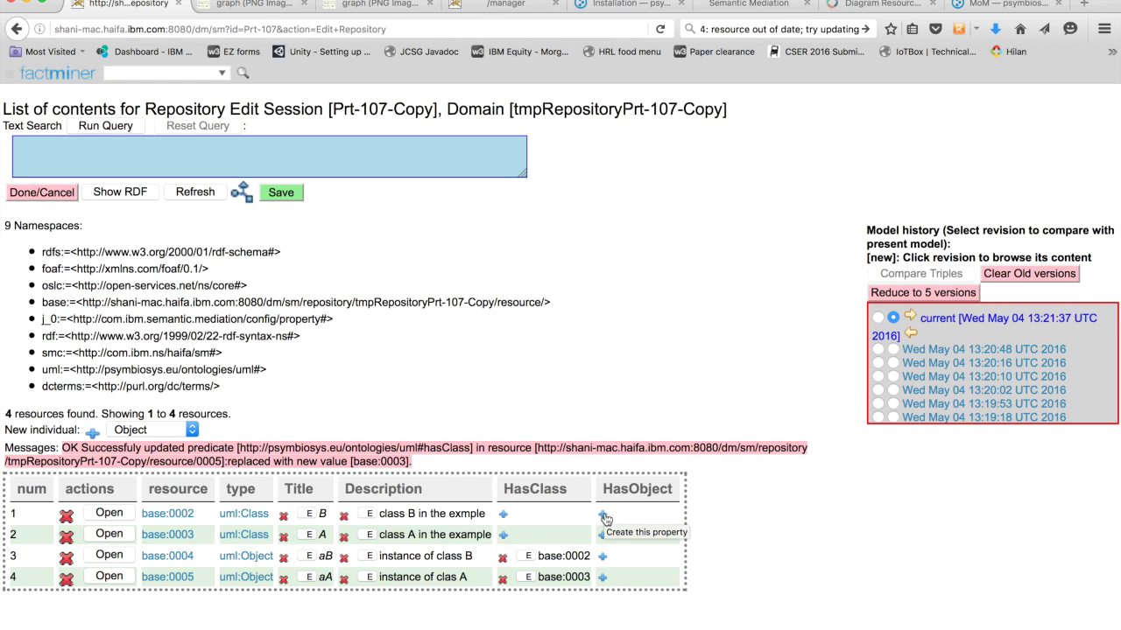
# - Set HasObject of class B to base:0005 and of class A to base:0004
pyautogui.click(603, 516)
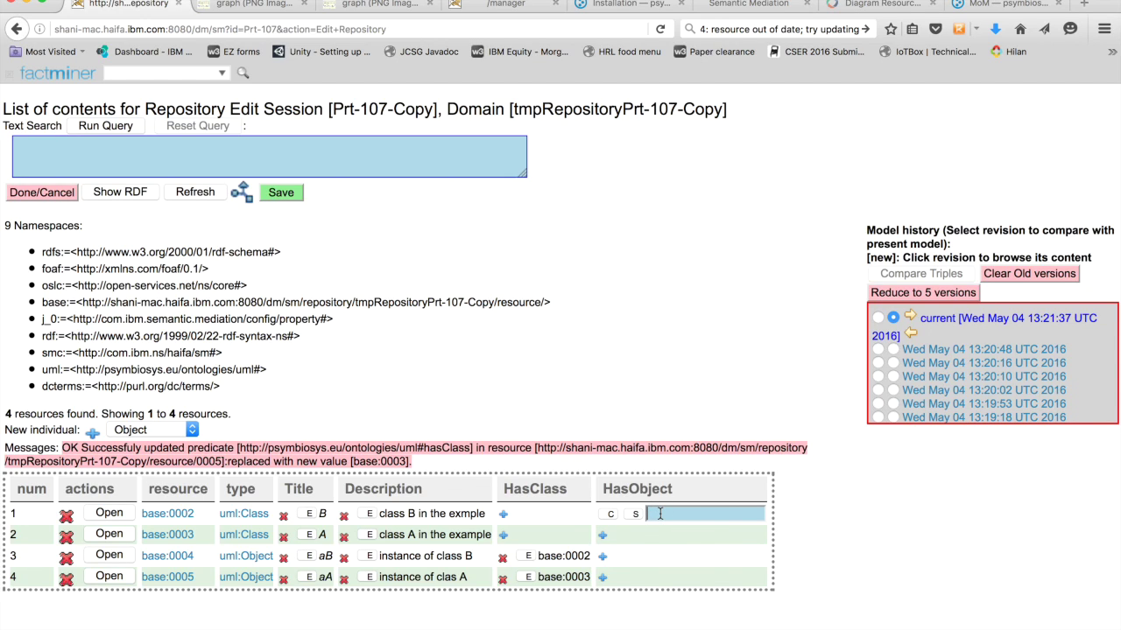
pyautogui.write('base:0005')
pyautogui.click(636, 514)
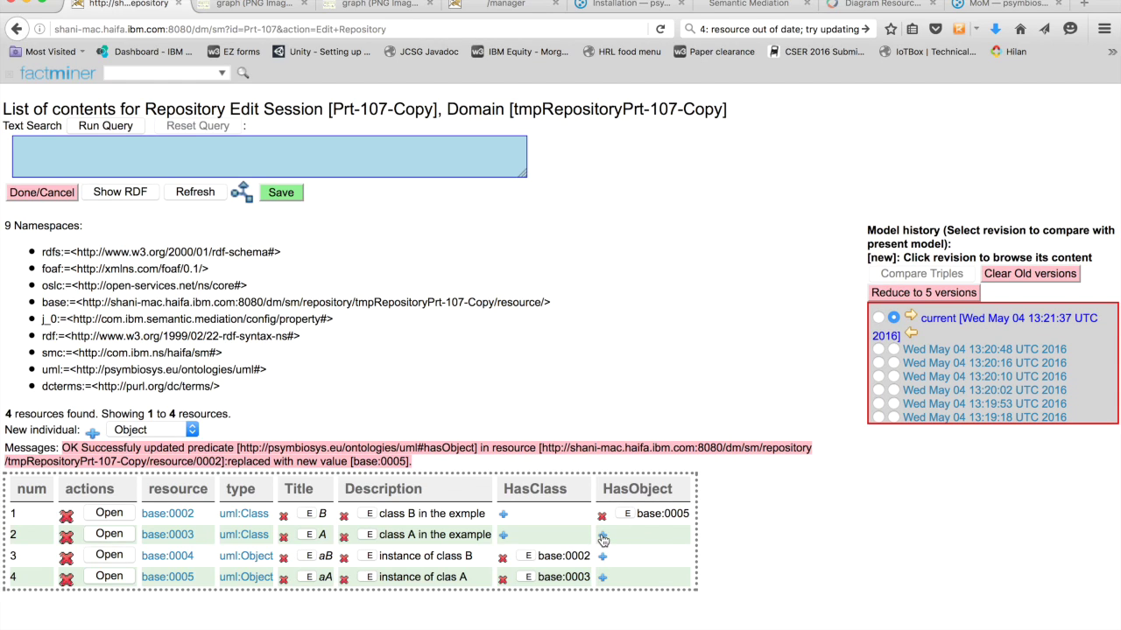
pyautogui.click(601, 537)
pyautogui.write('base:')
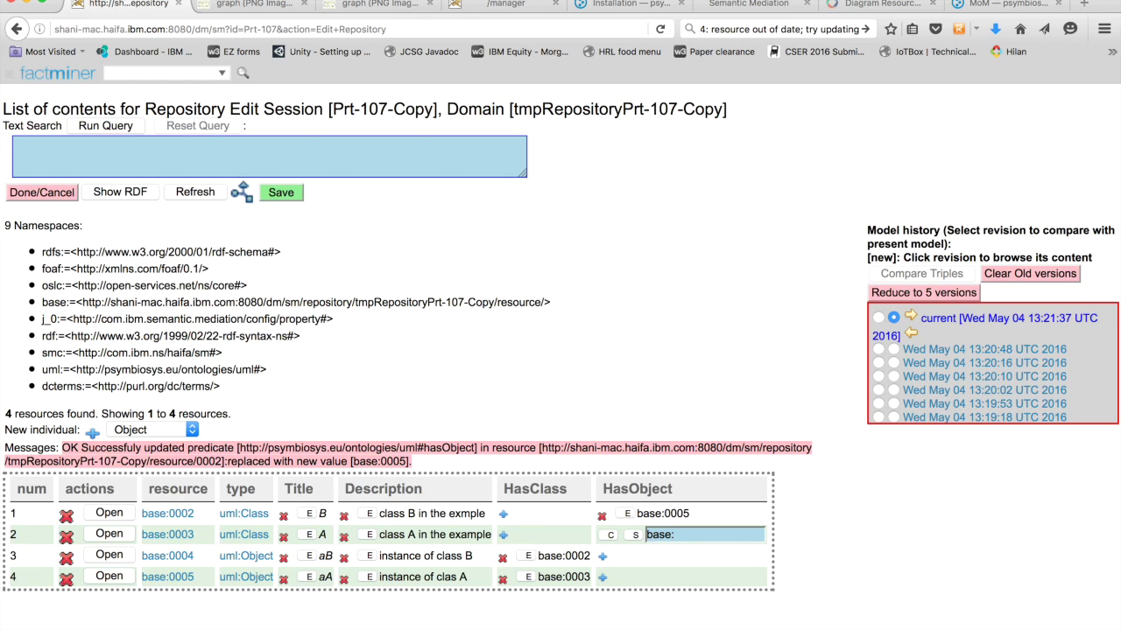
pyautogui.write('0004')
pyautogui.click(635, 536)
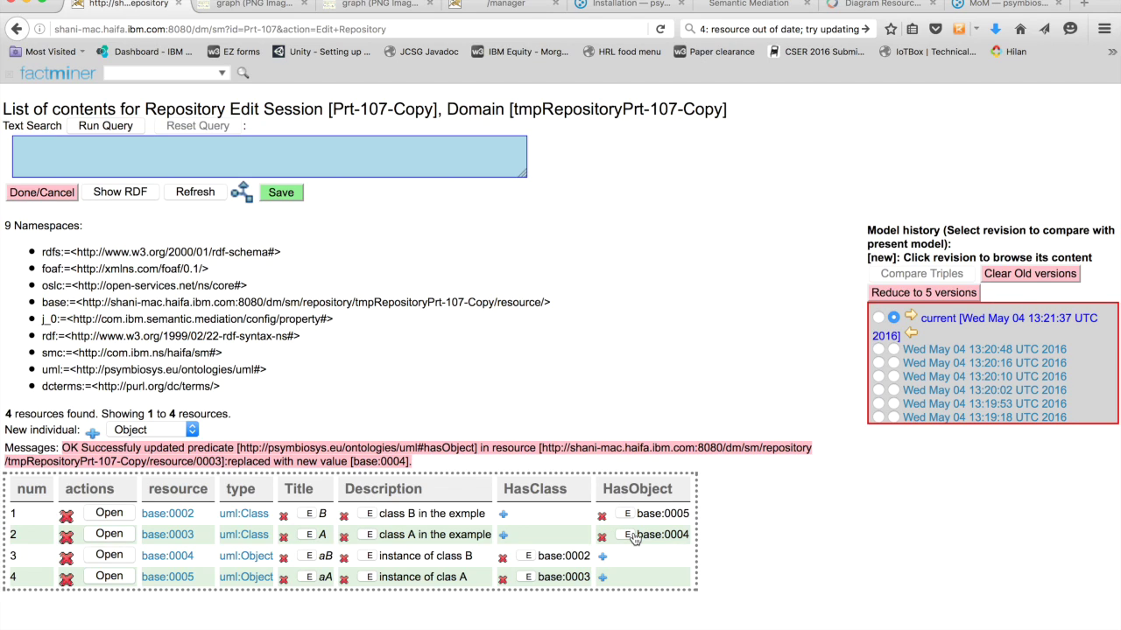
# - Open the edit session's graph and examine the hasClass and hasObject links between the four resources
pyautogui.click(241, 193)
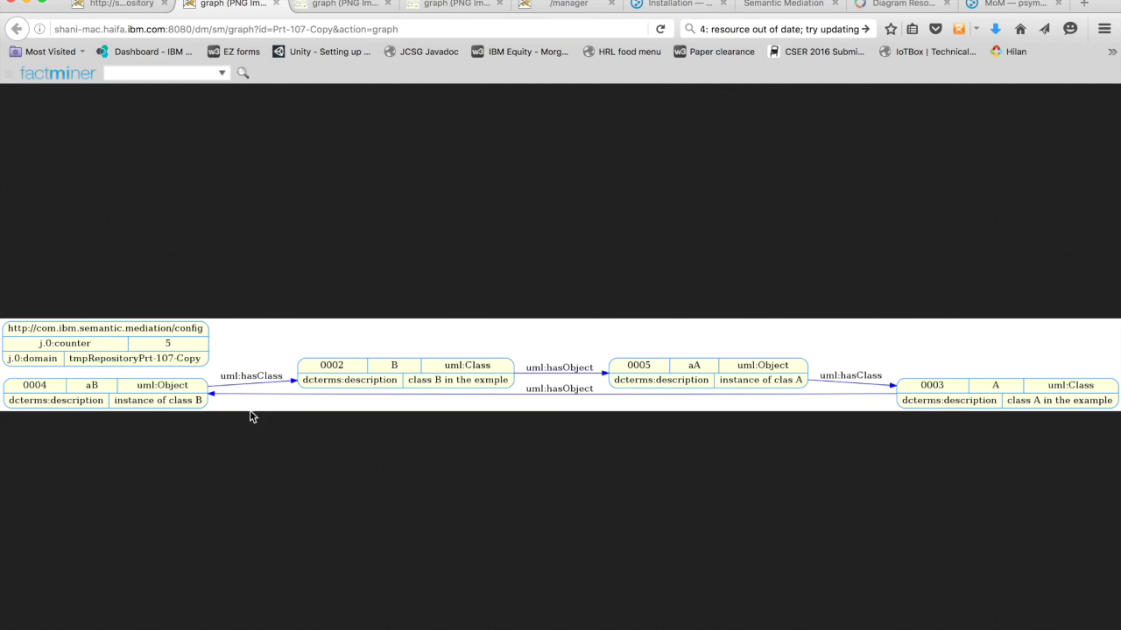
pyautogui.click(80, 393)
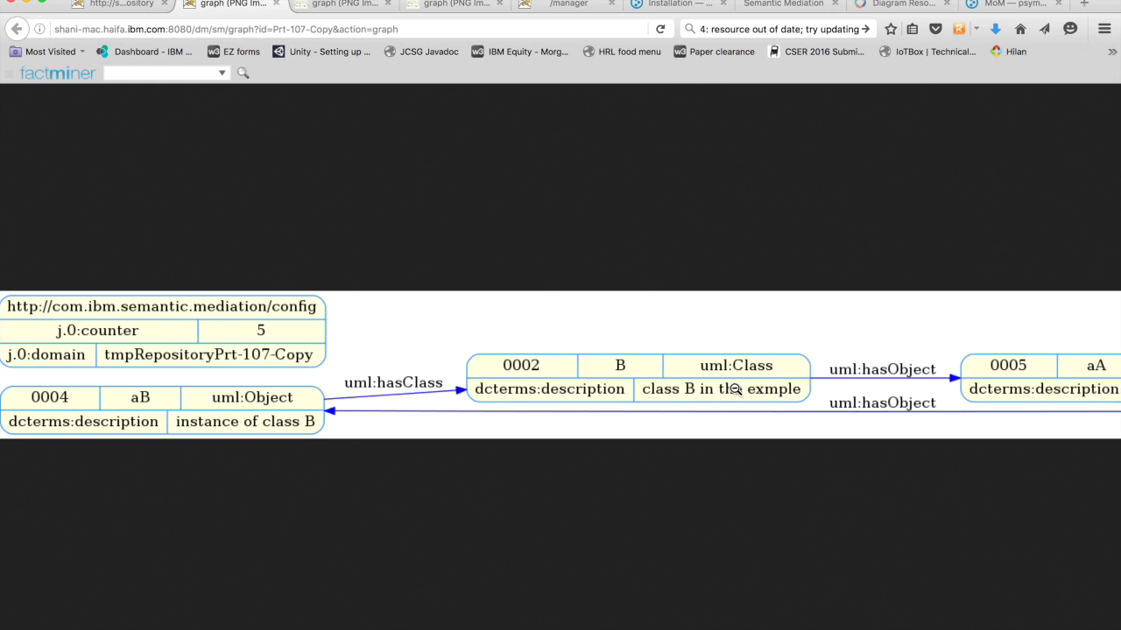
pyautogui.hscroll(10, 743, 390)
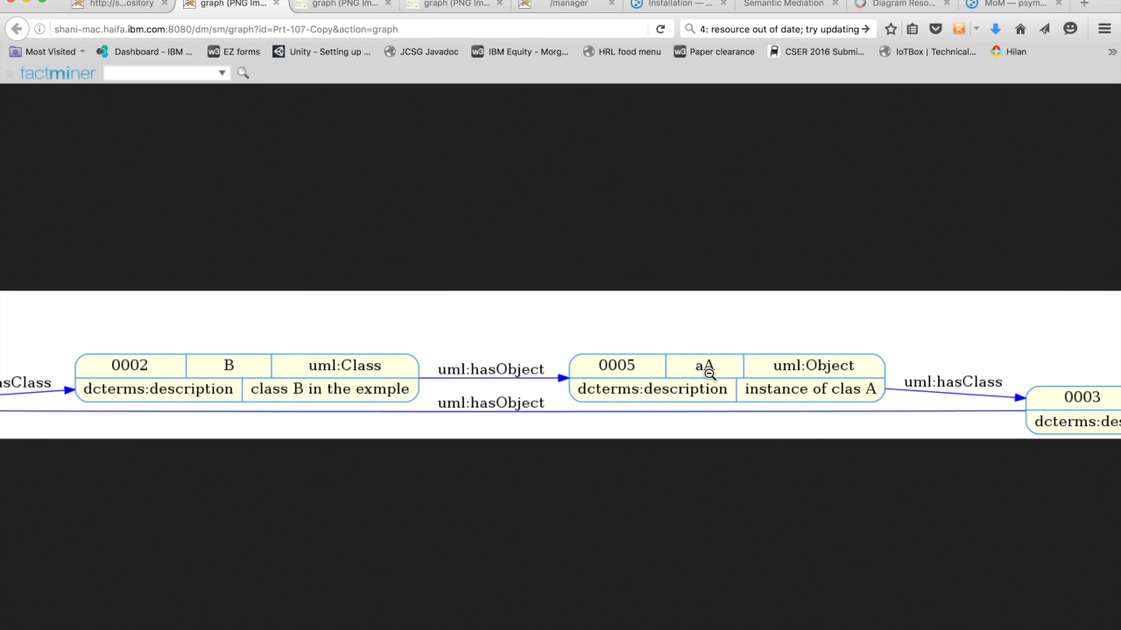
pyautogui.hscroll(6, 709, 372)
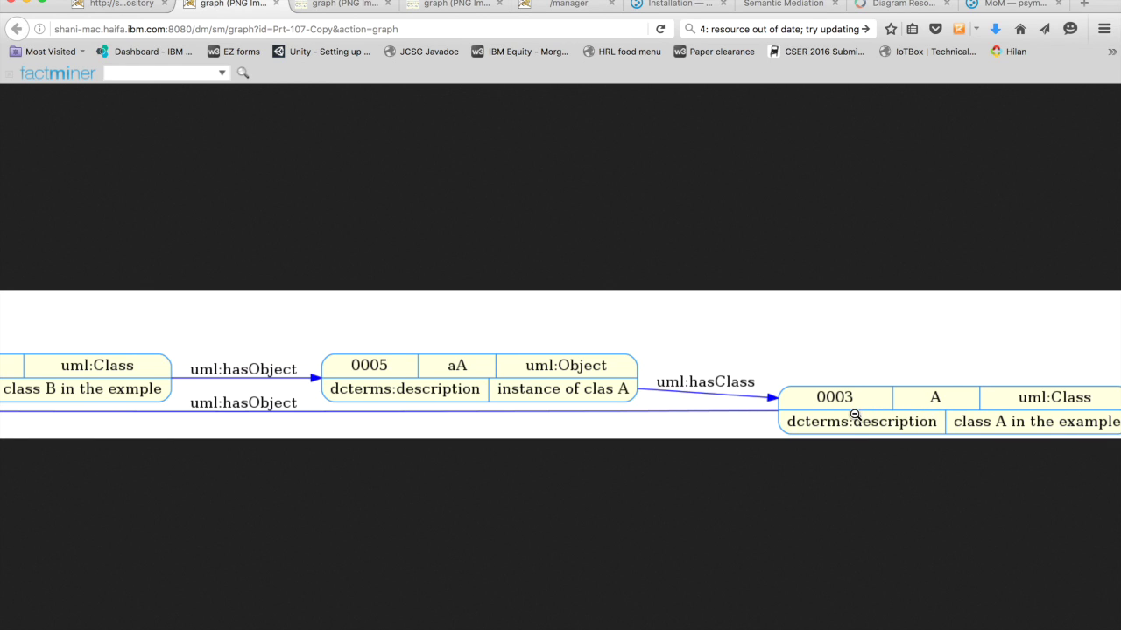
pyautogui.hscroll(-10, 853, 414)
pyautogui.hscroll(-5, 538, 403)
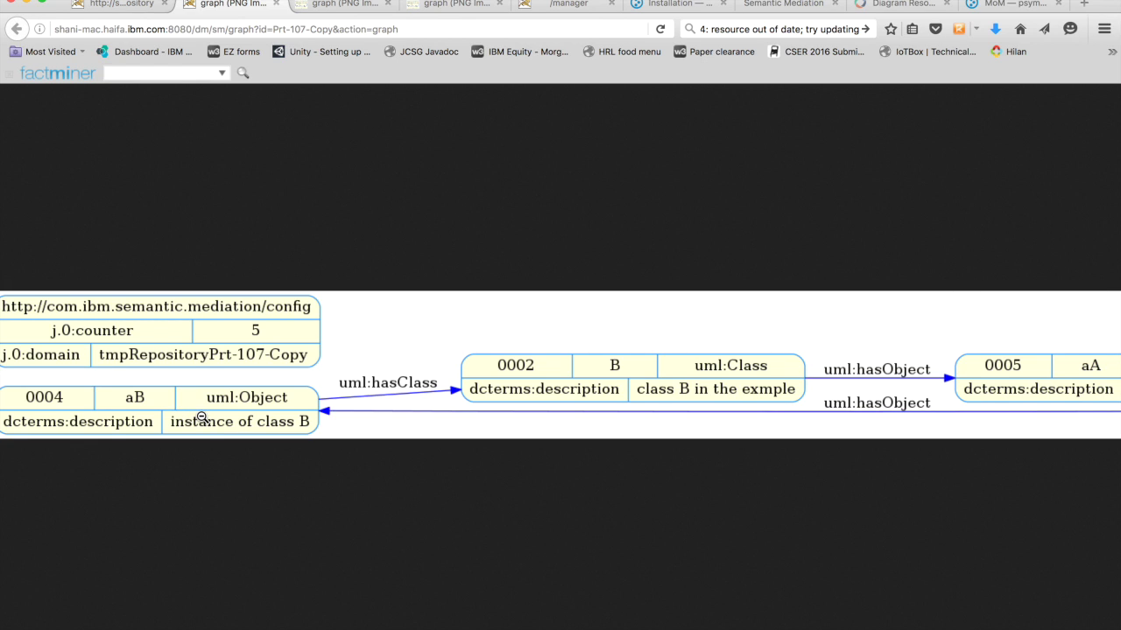
pyautogui.hscroll(-1, 391, 397)
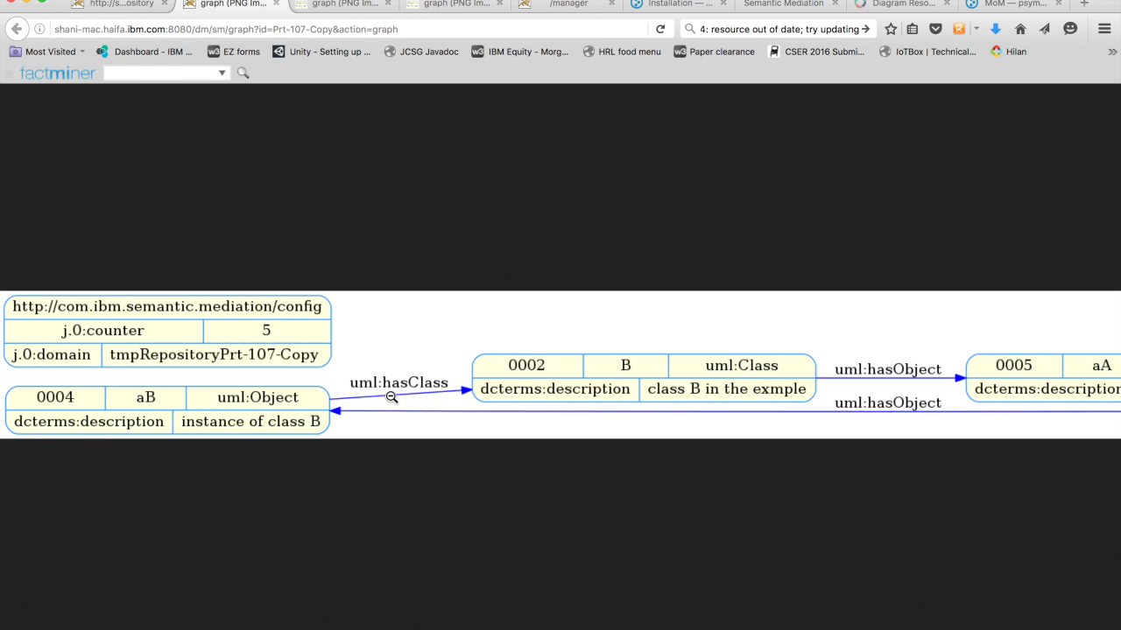
pyautogui.click(392, 397)
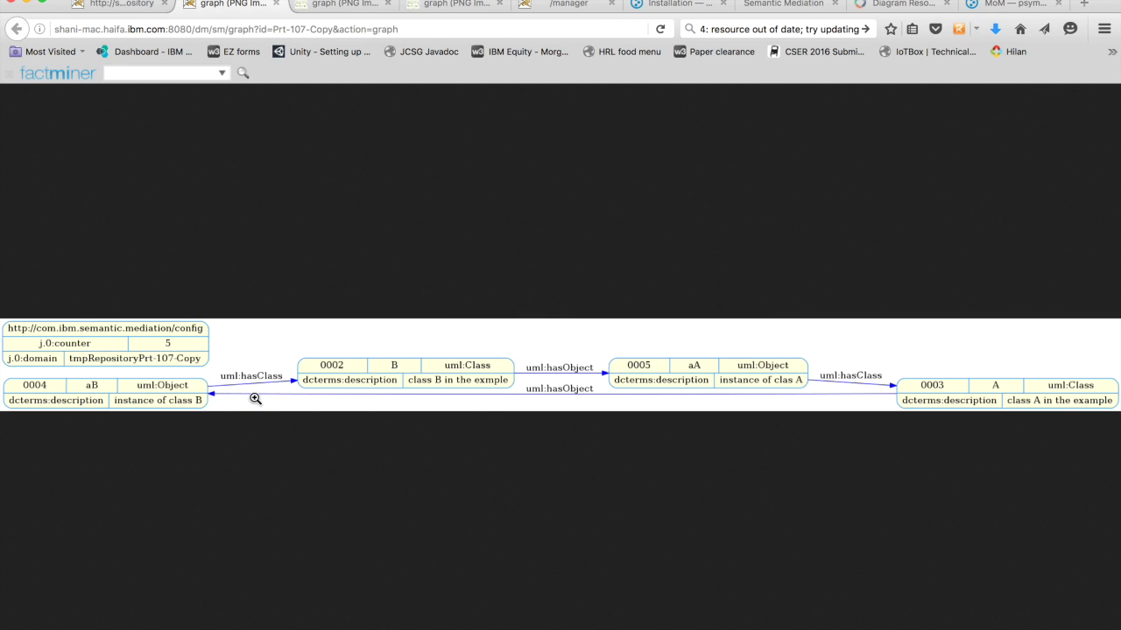
# - Return to the edit session, save the draft into Prt-107 and show the tool's contents list
pyautogui.click(132, 5)
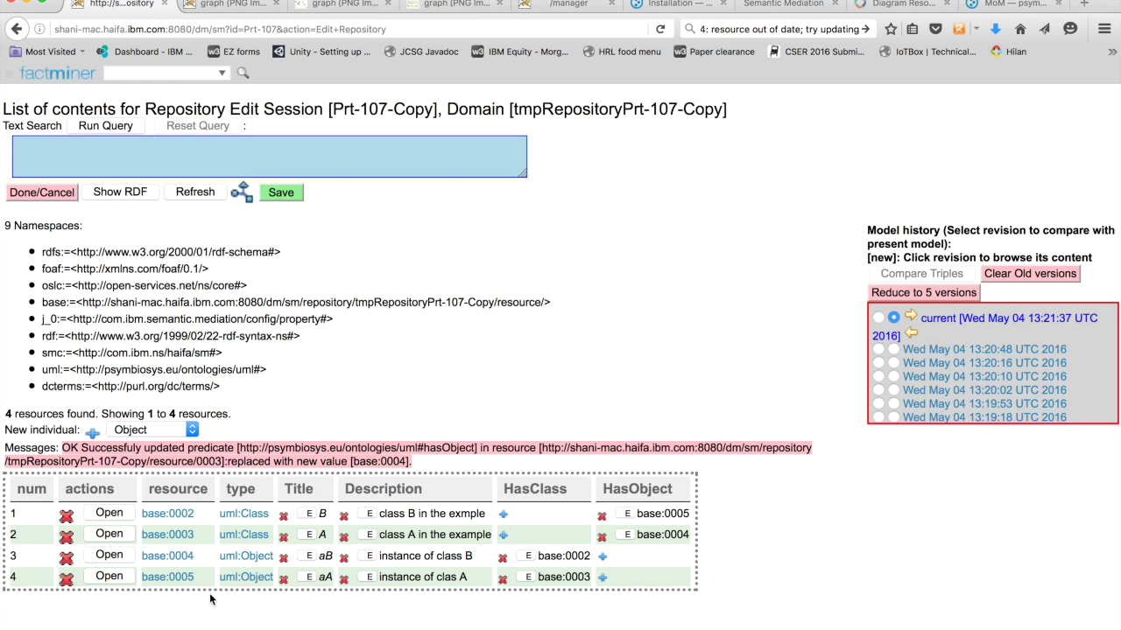
pyautogui.click(278, 194)
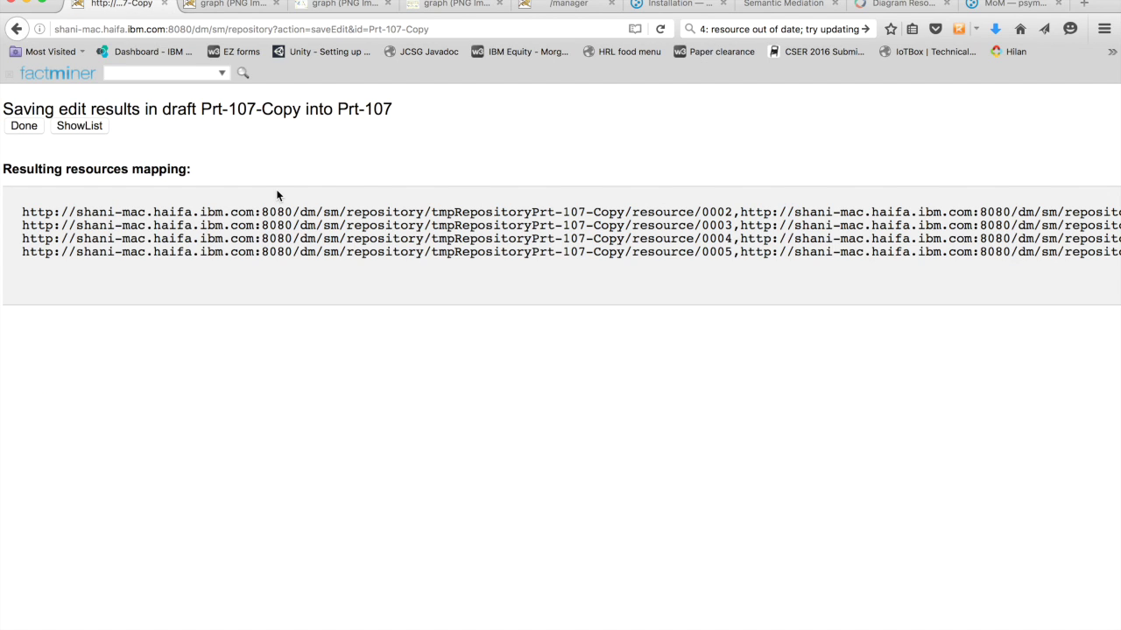
pyautogui.click(89, 125)
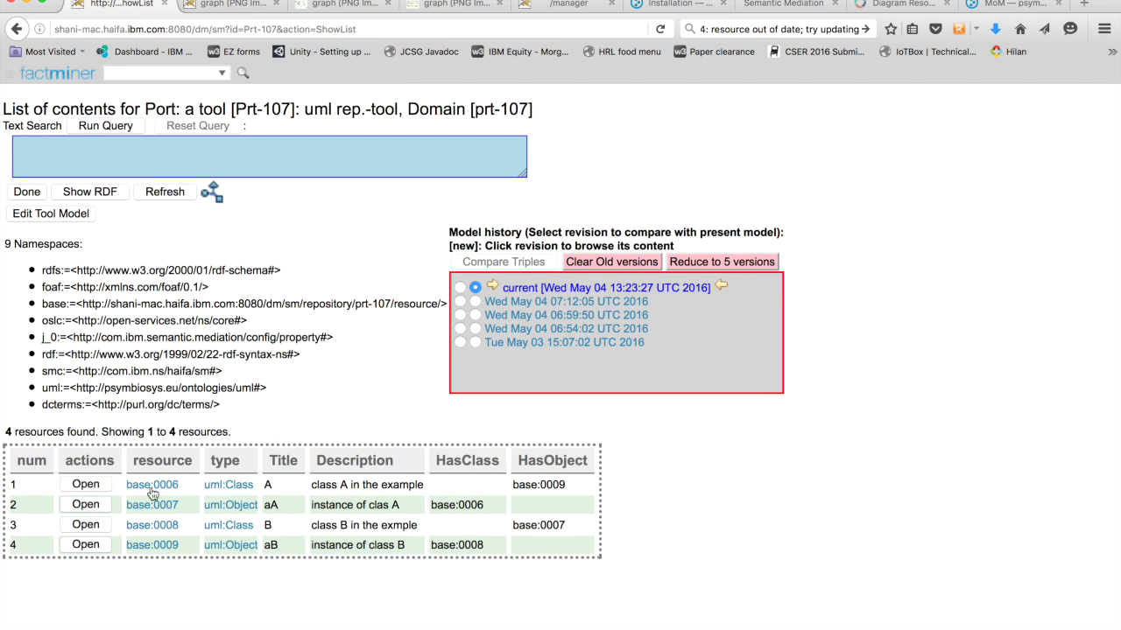
# - View the graph of the saved Prt-107 model and return to its contents list
pyautogui.click(212, 193)
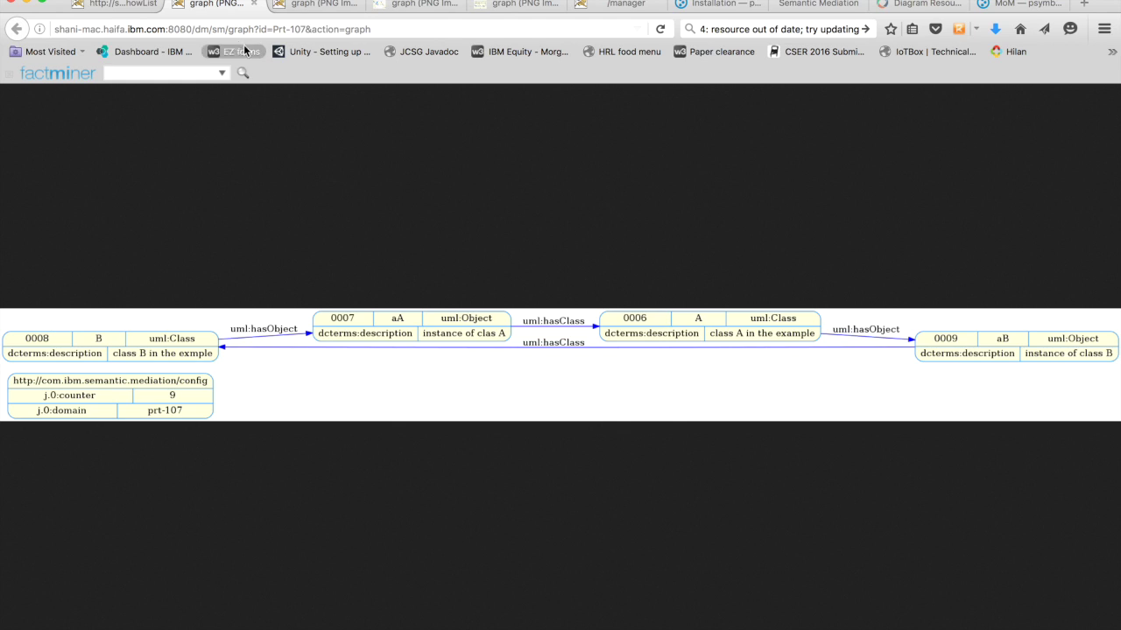
pyautogui.click(147, 7)
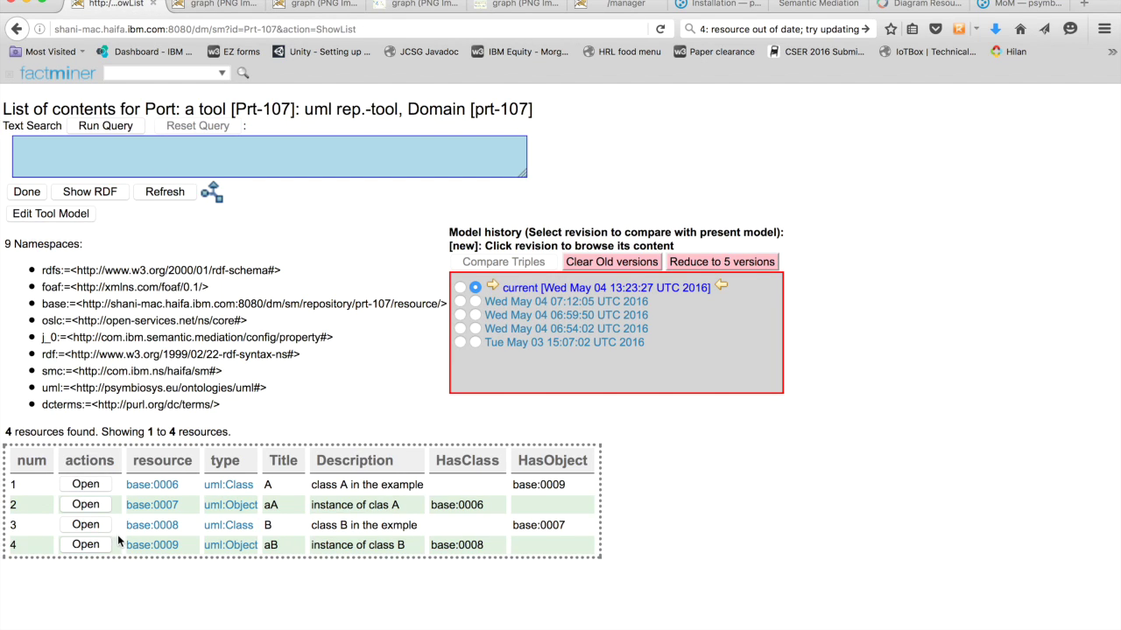
pyautogui.click(180, 523)
# - Run a text search for "class" on the tool's contents and refresh the list to clear the query
pyautogui.click(66, 145)
pyautogui.write('class')
pyautogui.click(99, 128)
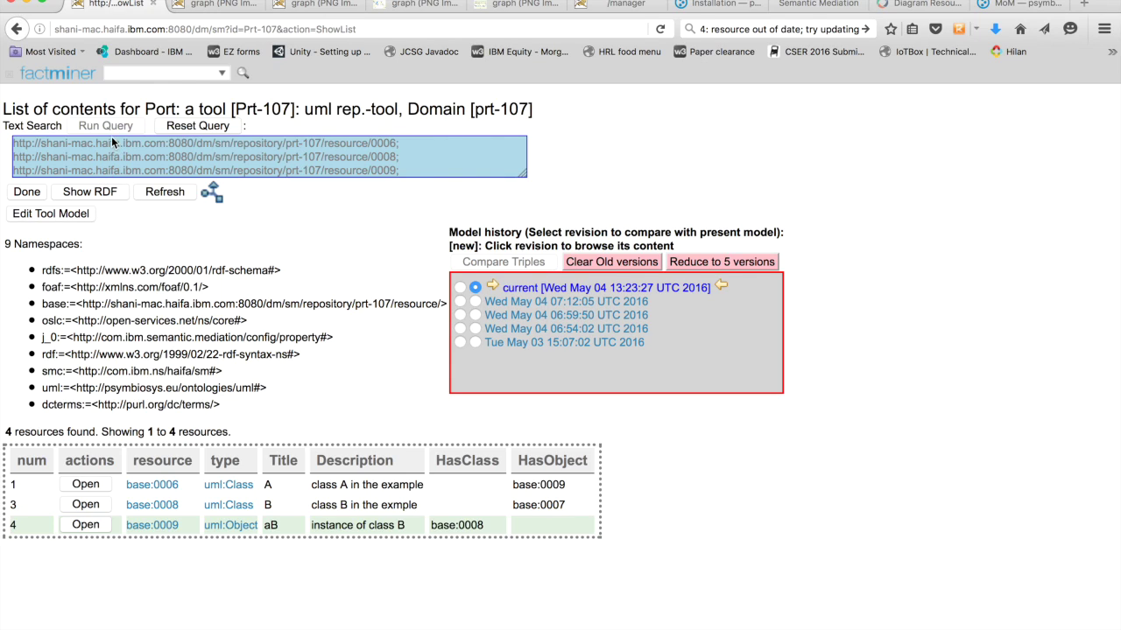
pyautogui.click(165, 193)
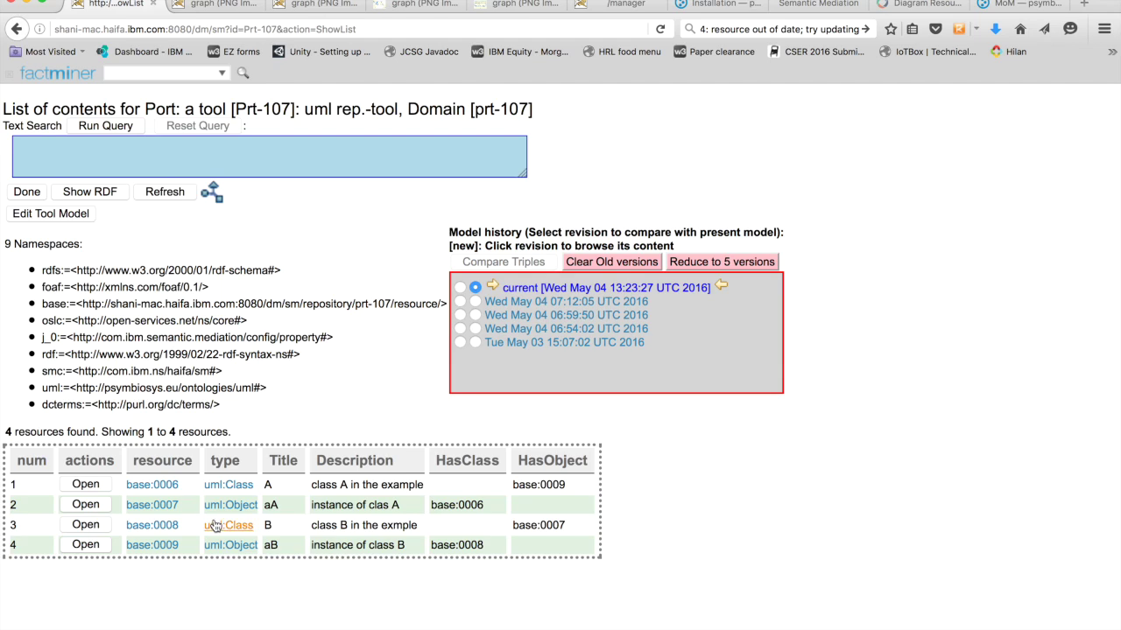
pyautogui.write('clas')
# - Show the RDF contents of Prt-107 and examine them in application/n-triples and application/rdf+xml formats
pyautogui.click(90, 194)
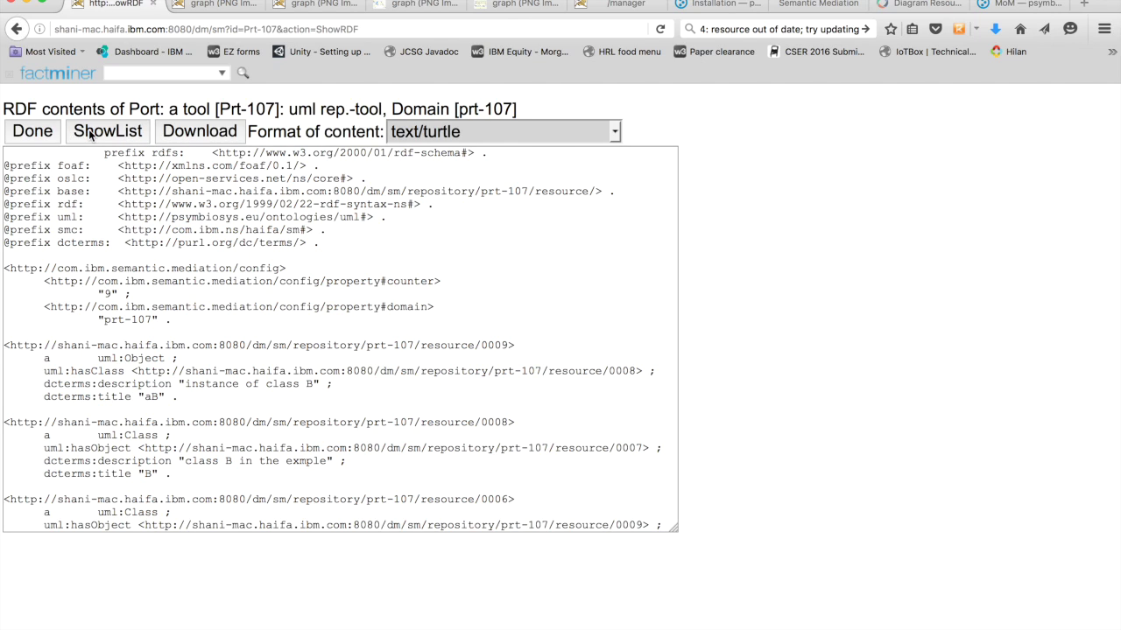
pyautogui.click(616, 132)
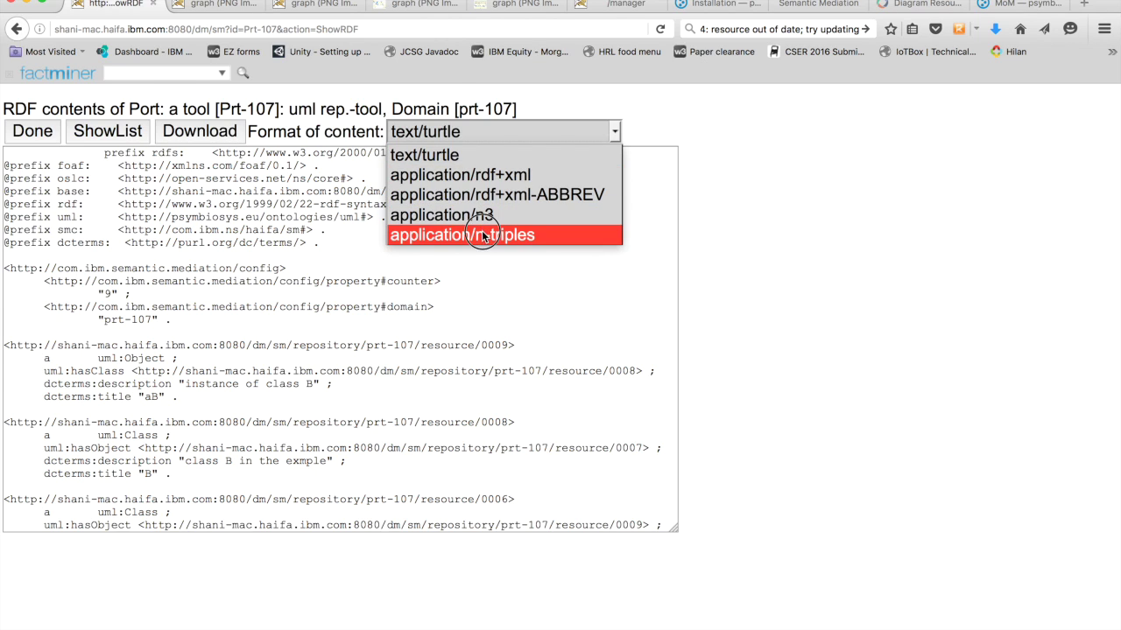
pyautogui.click(562, 235)
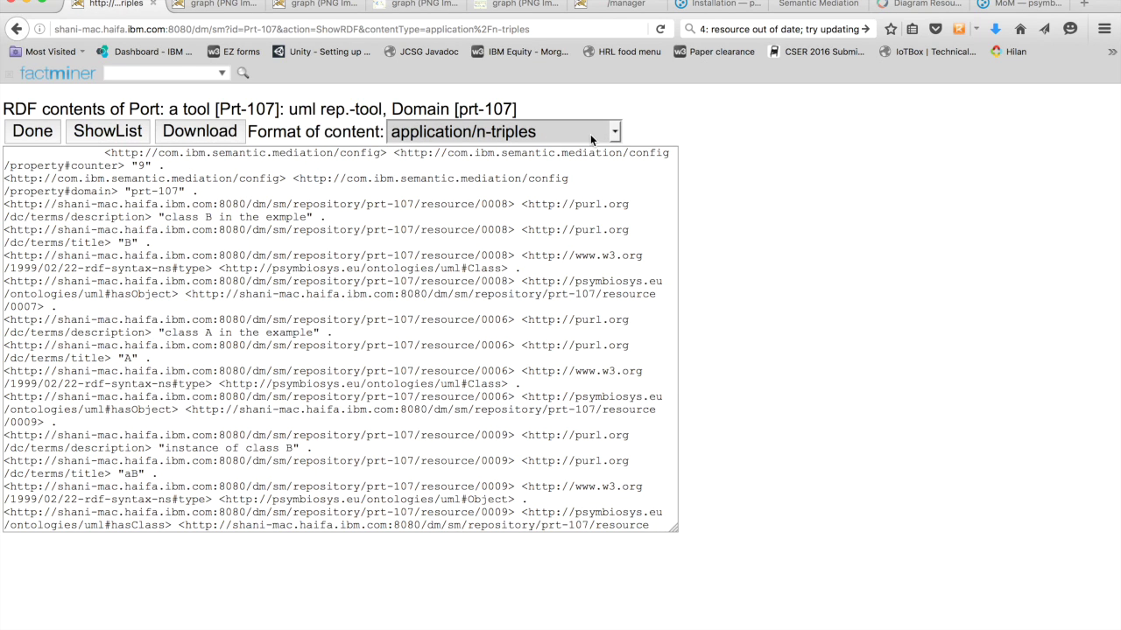
pyautogui.click(592, 134)
pyautogui.click(549, 173)
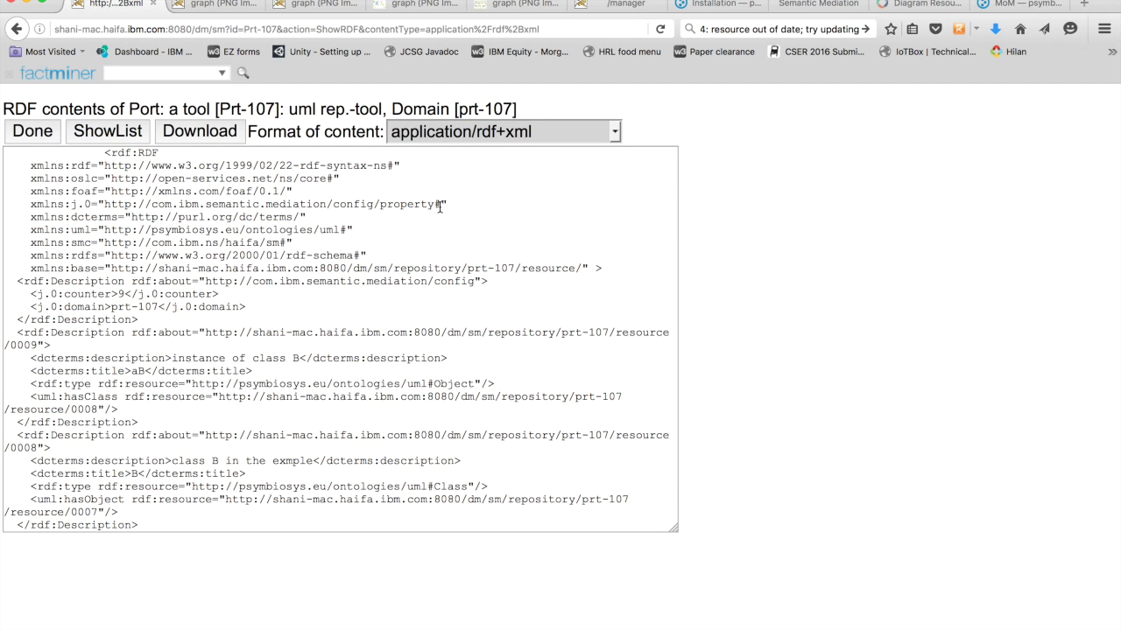
pyautogui.scroll(-5, 439, 206)
pyautogui.scroll(1, 440, 206)
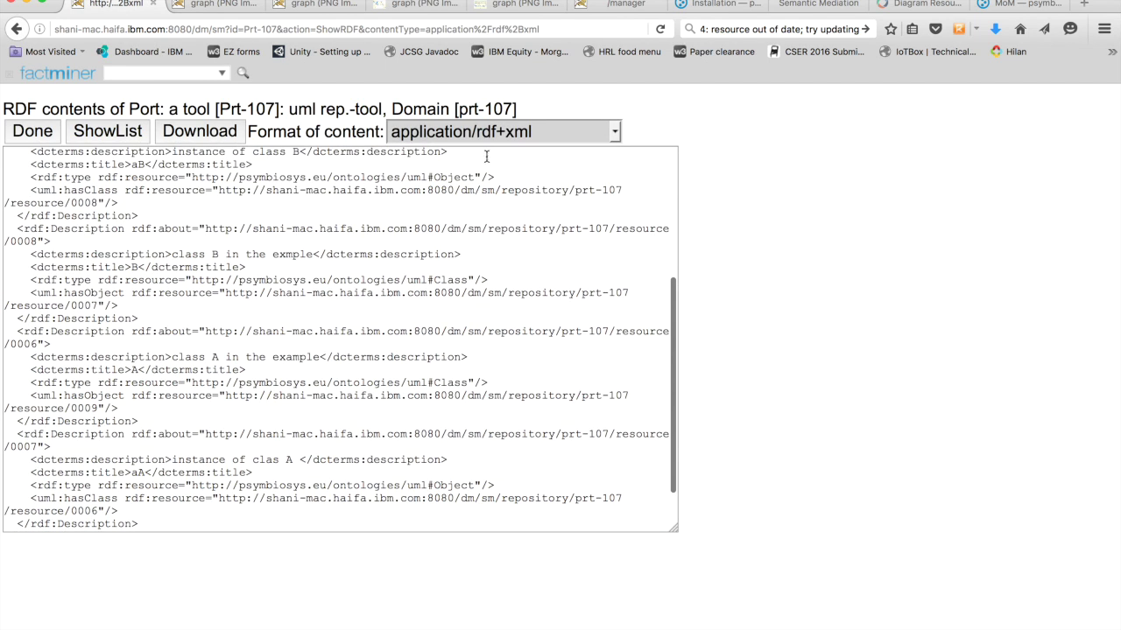
# - Switch the RDF contents back to text/turtle format, return to the contents list and close it
pyautogui.click(612, 130)
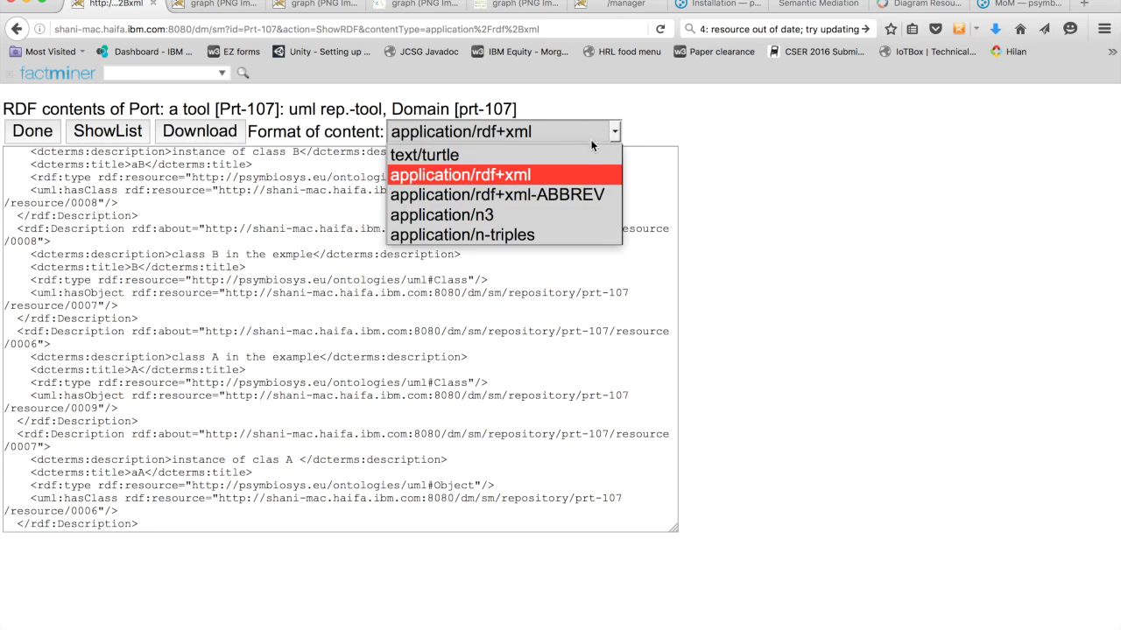
pyautogui.click(486, 155)
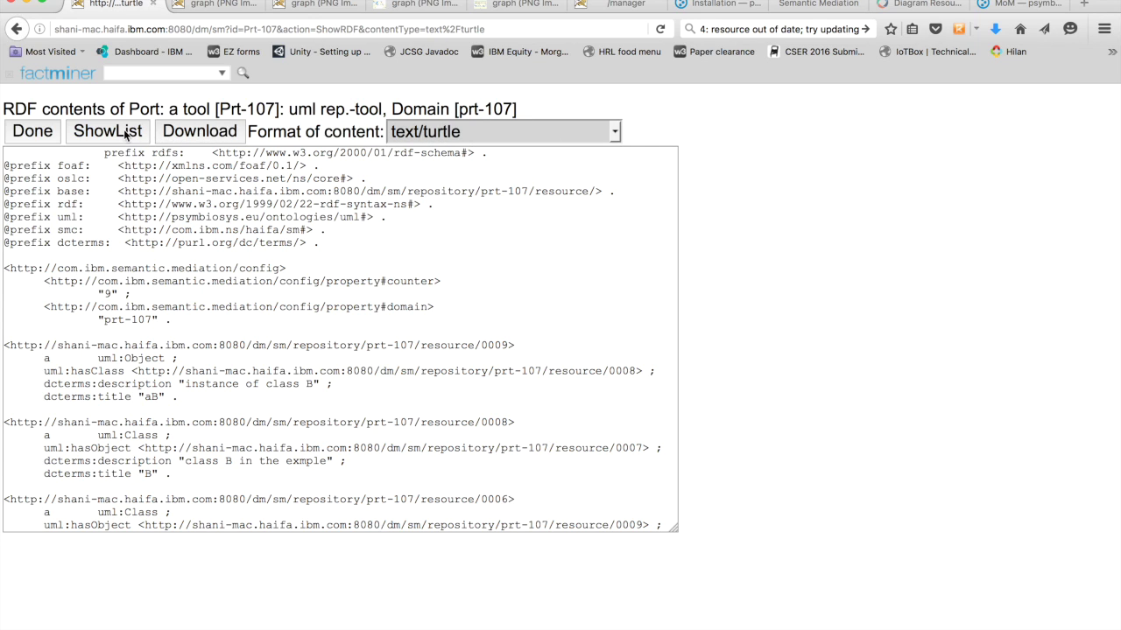
pyautogui.click(111, 133)
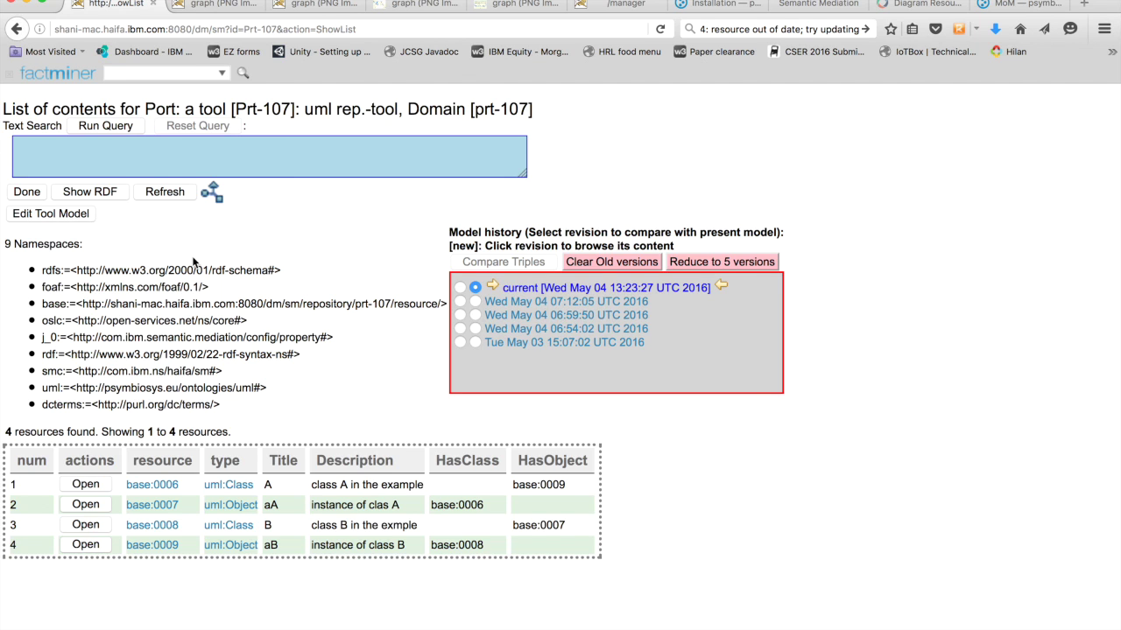
pyautogui.click(27, 191)
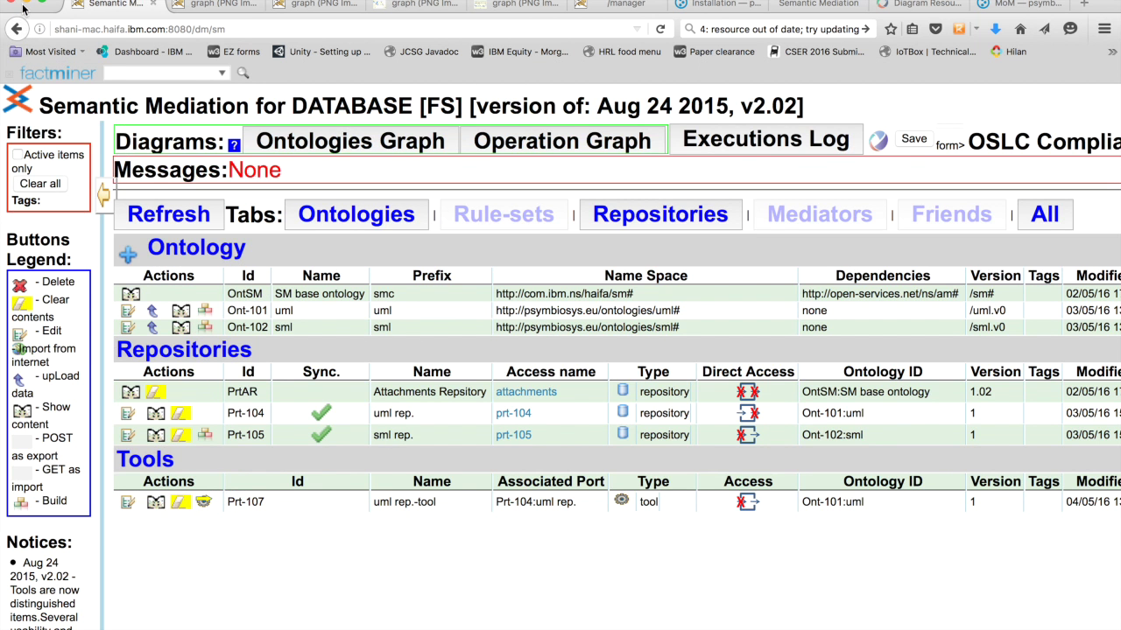